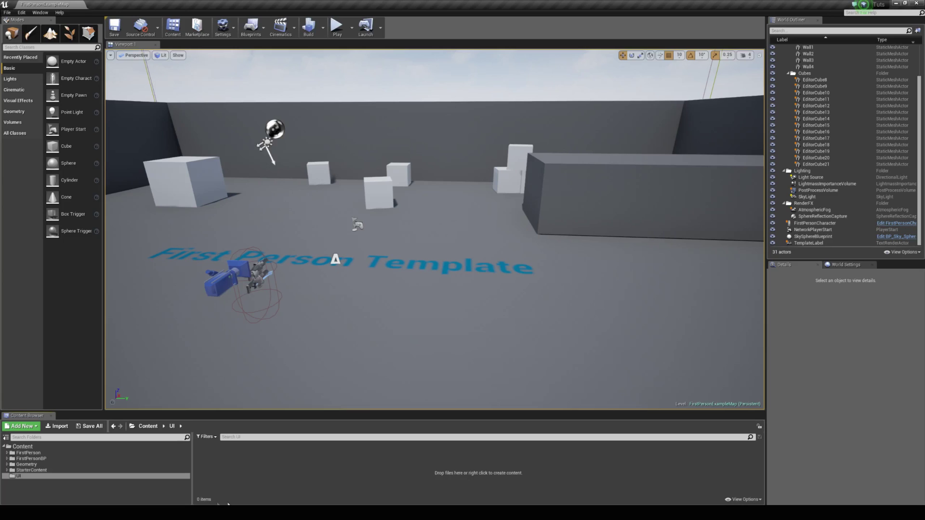
Step: Create a Widget Blueprint named 3D_Widget in the UI folder and open it for editing
right_click(263, 462)
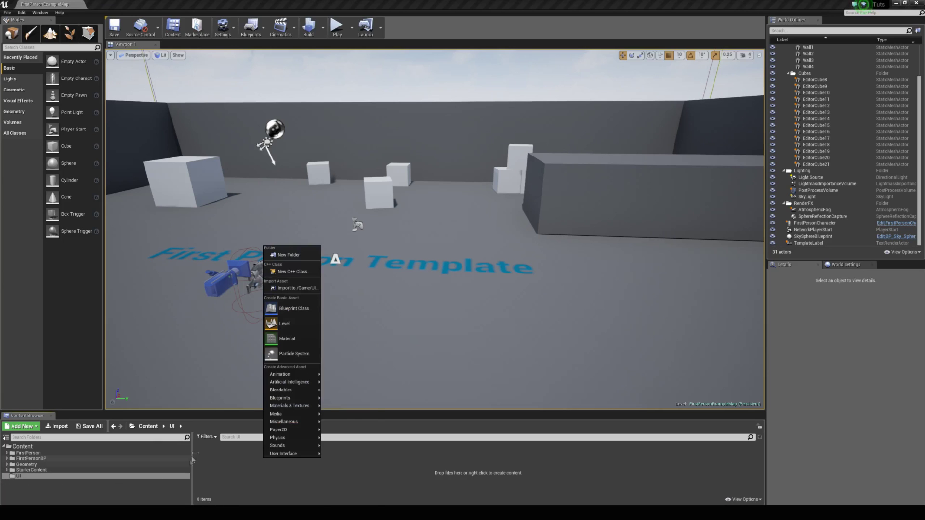
mouse_move(289, 454)
click(351, 499)
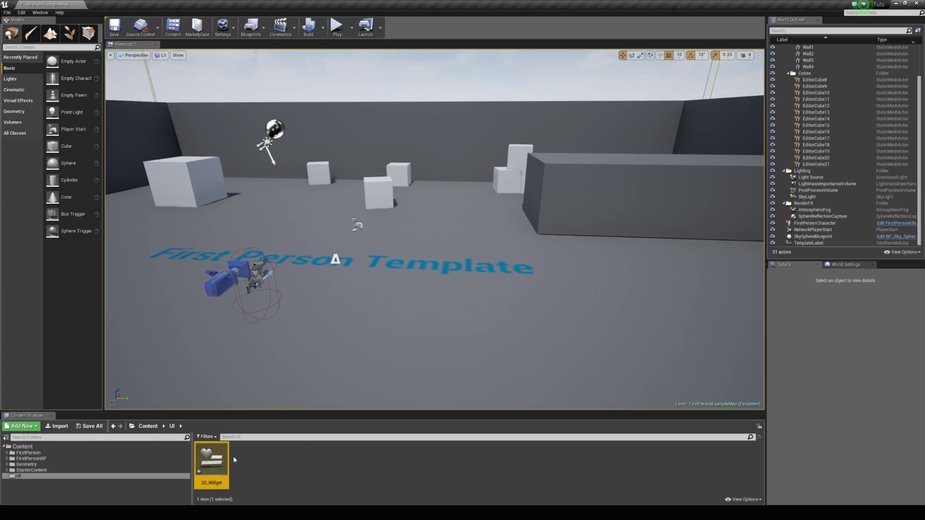
double_click(219, 460)
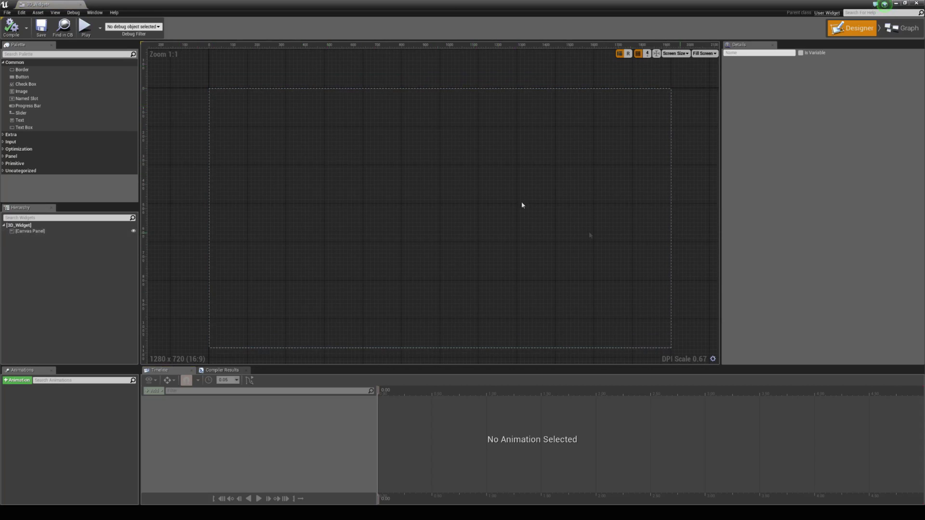
Step: Set the widget's design area to a Custom size of 500 by 500
click(705, 53)
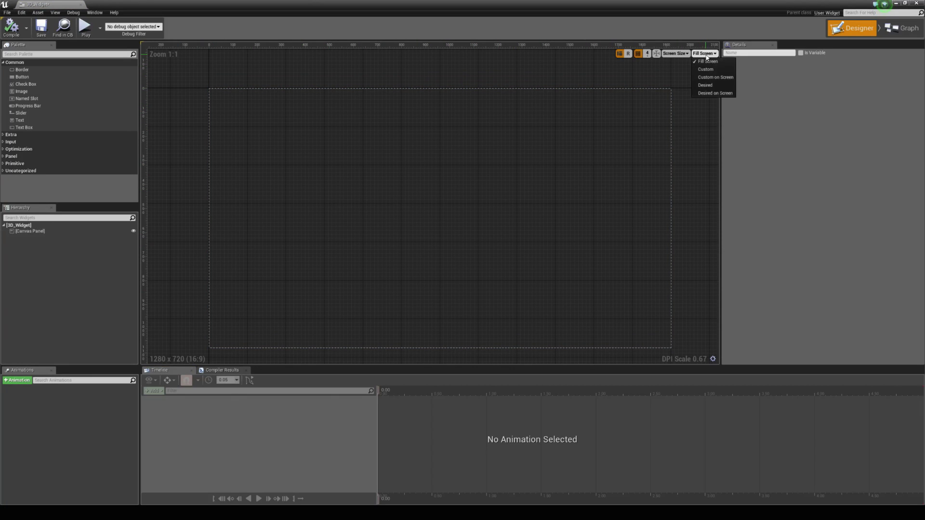
click(706, 69)
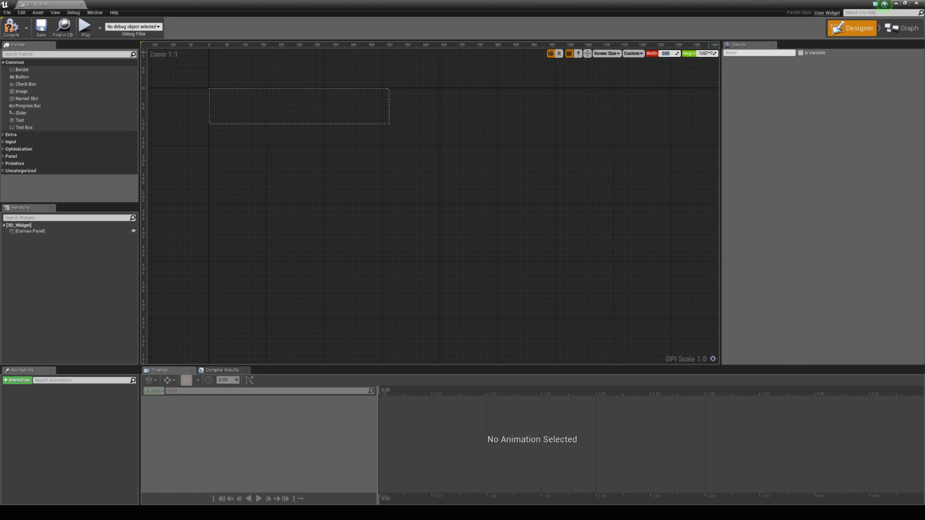
right_drag(404, 143, 489, 167)
scroll(467, 160, up, 1)
Step: Add a Button to the canvas and enlarge it to about 317 by 109
drag(22, 77, 320, 183)
scroll(371, 200, up, 3)
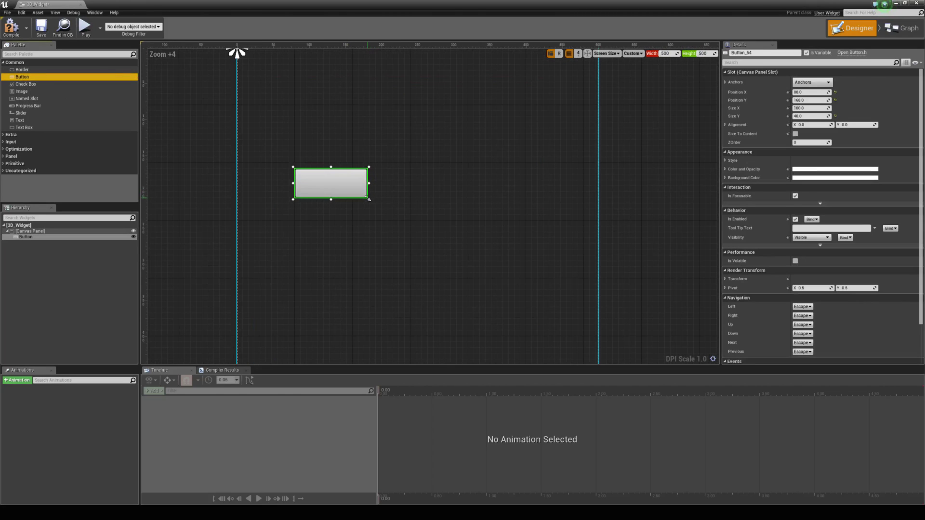
drag(369, 199, 526, 249)
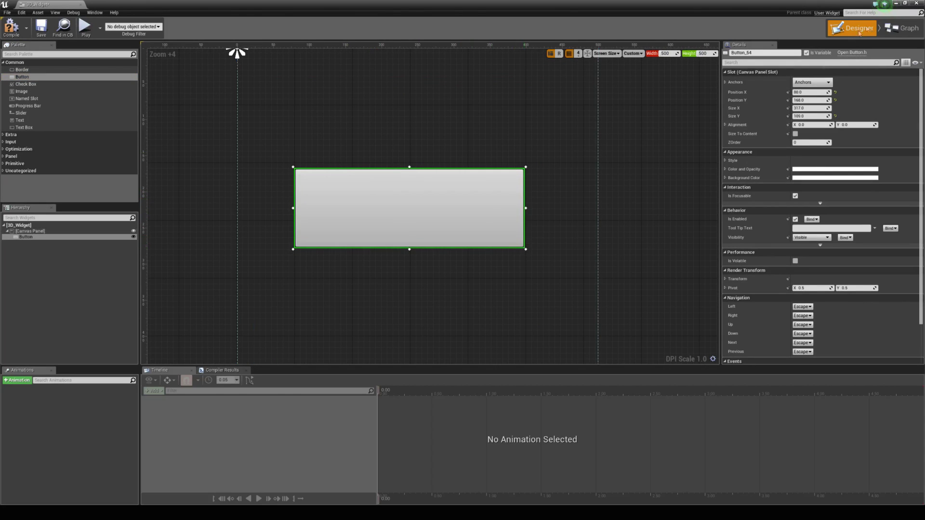
Step: Anchor the button to the canvas centre and move it roughly over that anchor, at about -162, -62
click(812, 82)
click(830, 124)
drag(446, 212, 452, 227)
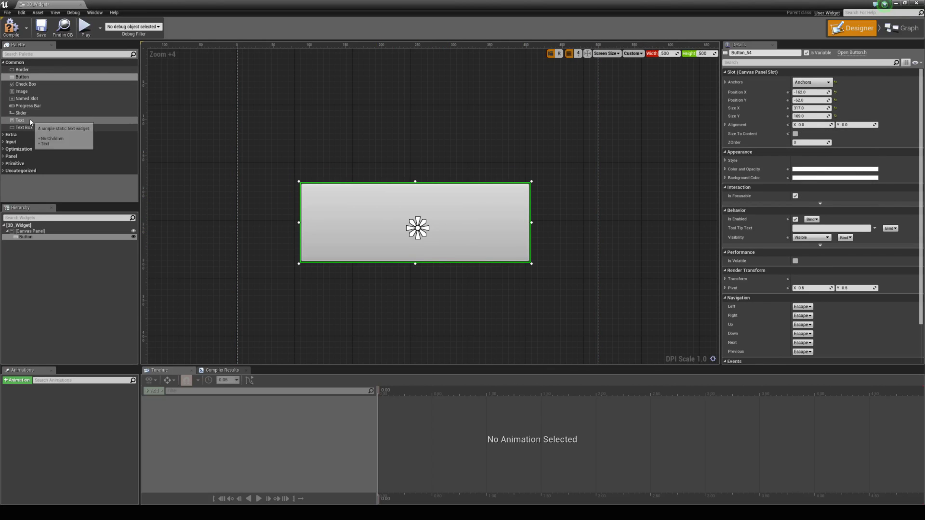
Step: Place a Text widget inside the button and set its text to "PRESS ME"
drag(31, 122, 405, 224)
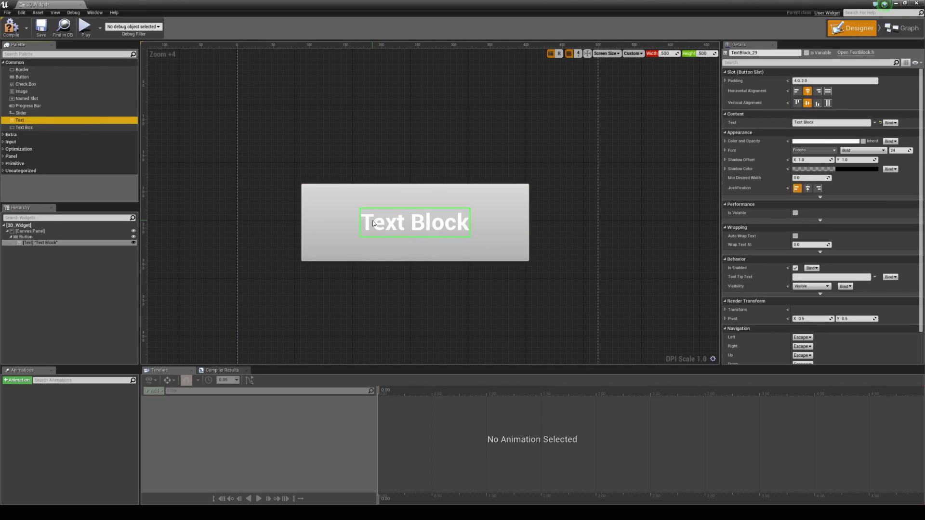
click(821, 122)
text(PRESS ME)
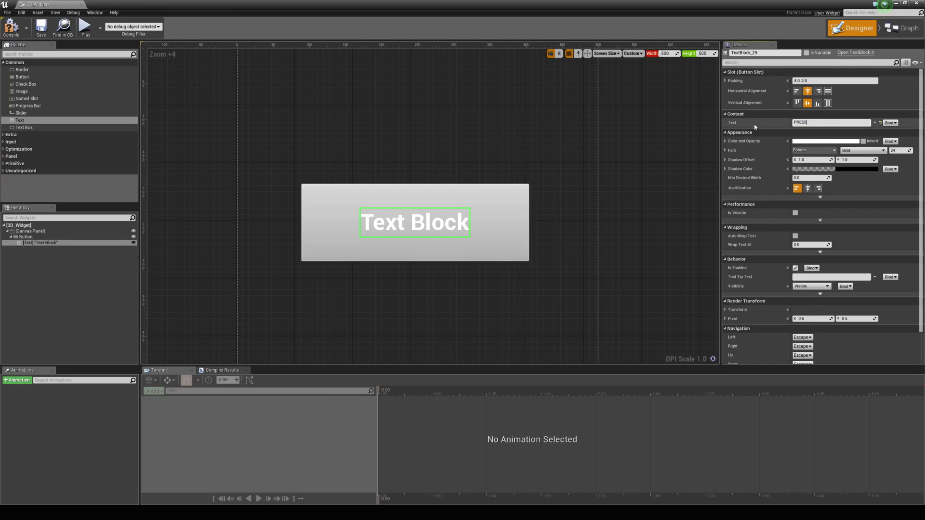
key(Return)
click(415, 223)
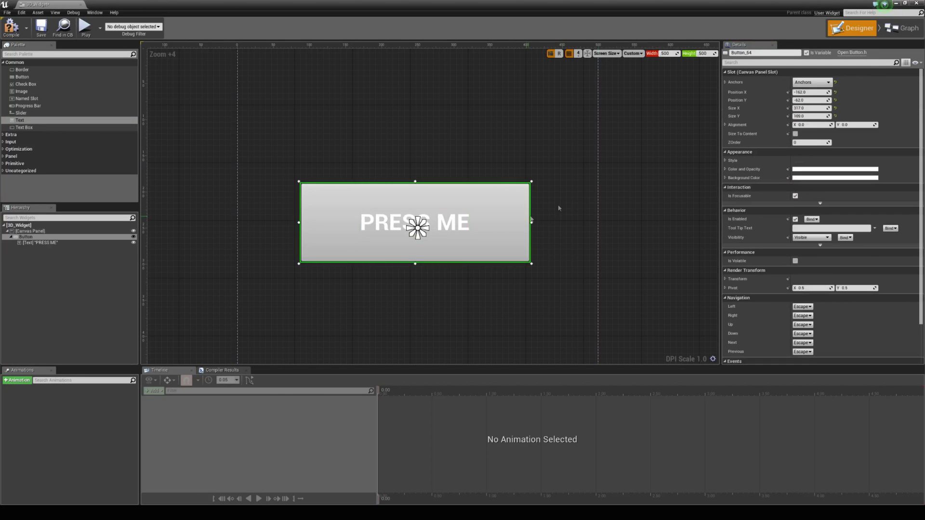
Step: Add an OnClicked event for the button and connect a Print String node to it
scroll(415, 223, down, 3)
scroll(467, 176, up, 3)
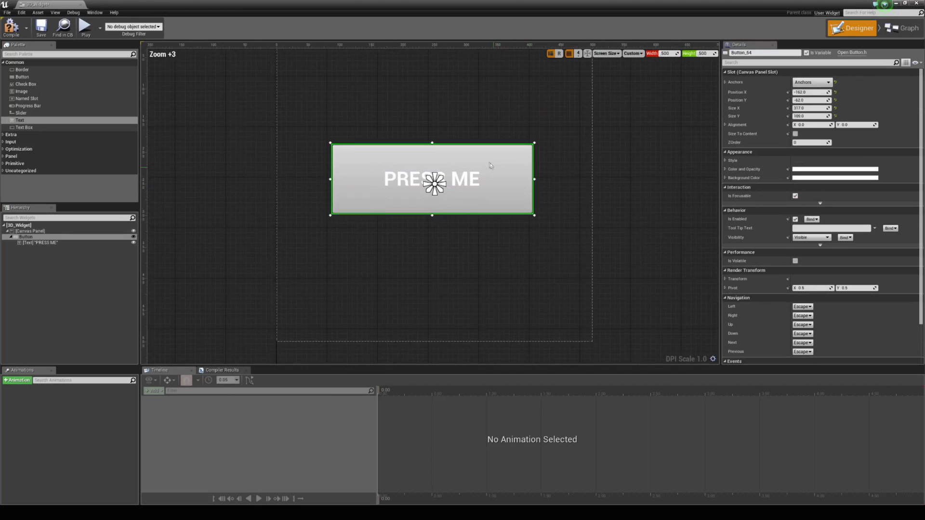
scroll(757, 251, down, 2)
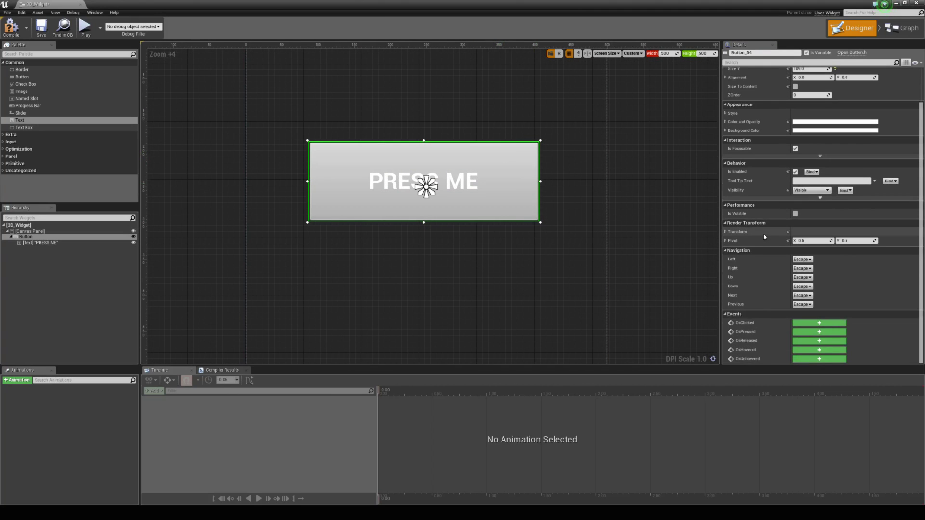
click(835, 322)
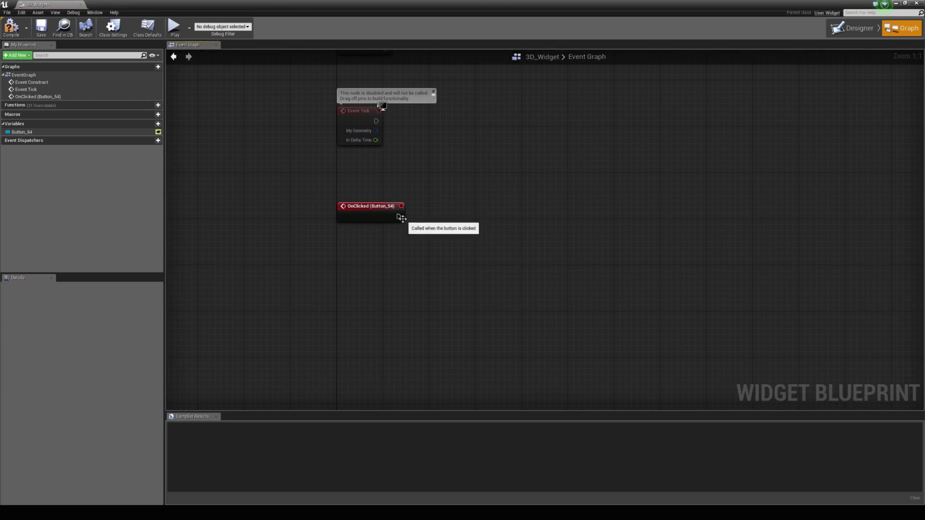
drag(505, 229, 505, 228)
text(print)
key(Return)
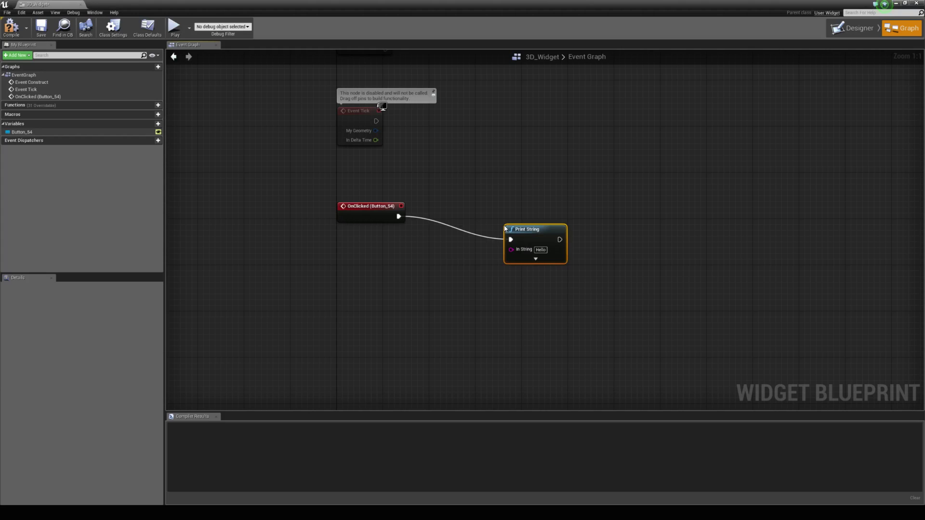
Step: Set the Print String text to "YES THIS BUTTON WORKS!!!", then save and close the widget blueprint
click(541, 250)
text(YES THIS)
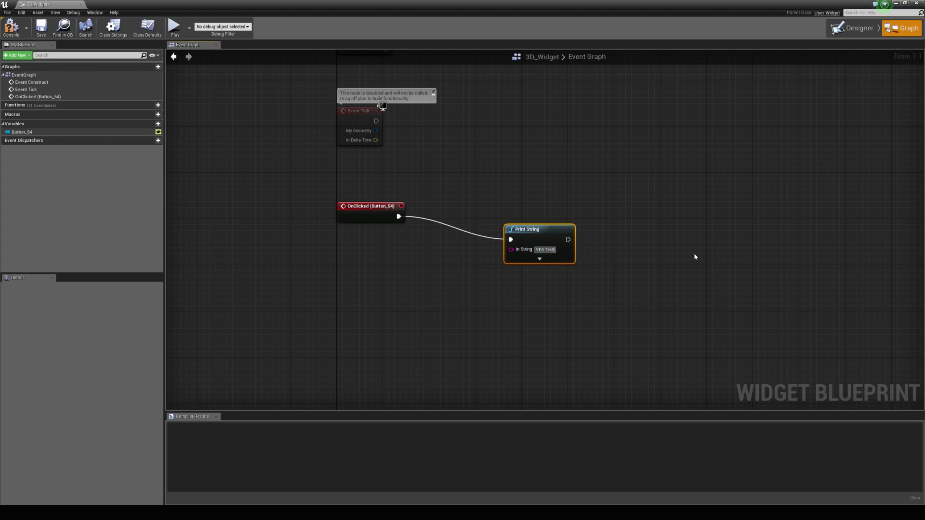
text( BUTTON WORKS!!!)
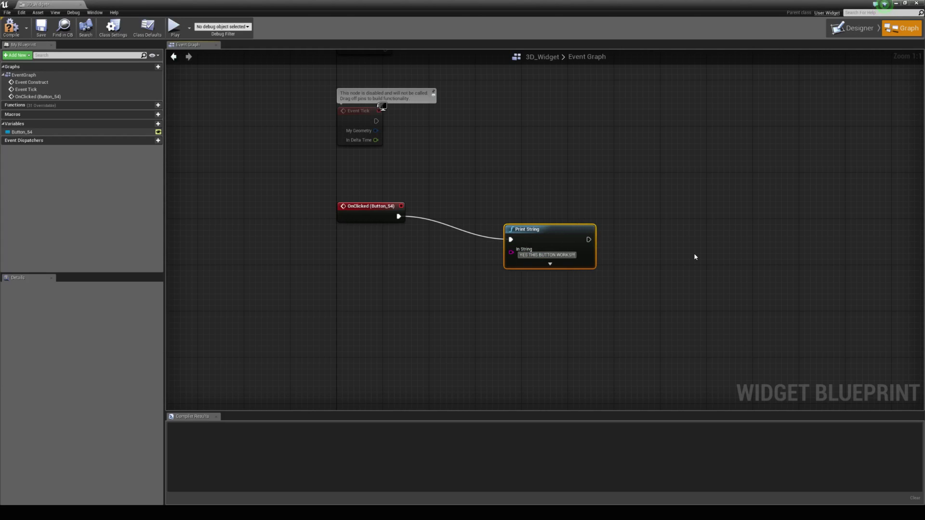
click(41, 28)
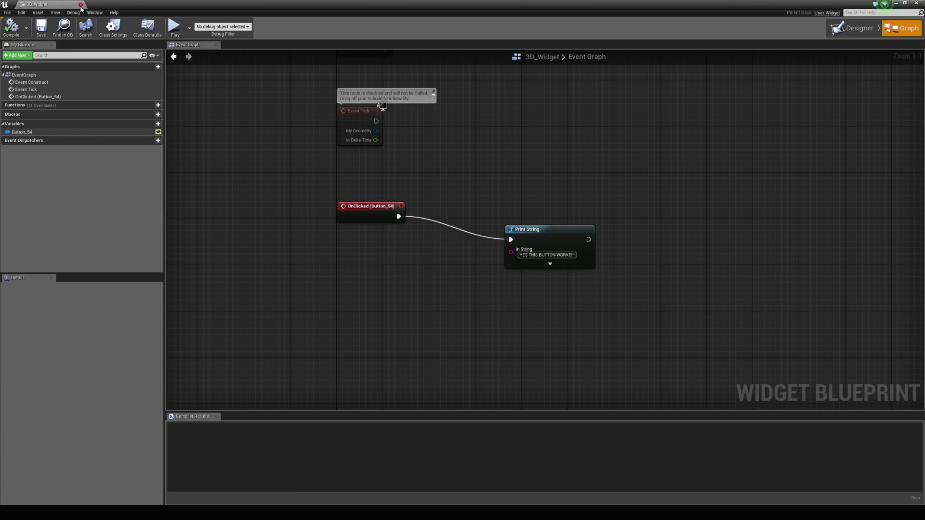
click(81, 5)
Step: Create an Actor Blueprint Class named 3D_Widget_BP in the UI folder
right_drag(541, 245, 410, 241)
key(w)
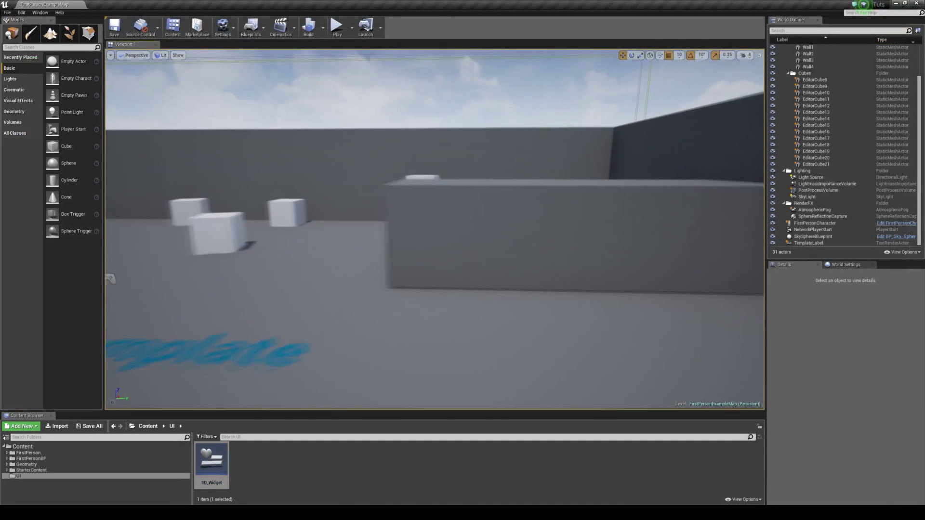
click(248, 485)
right_click(248, 477)
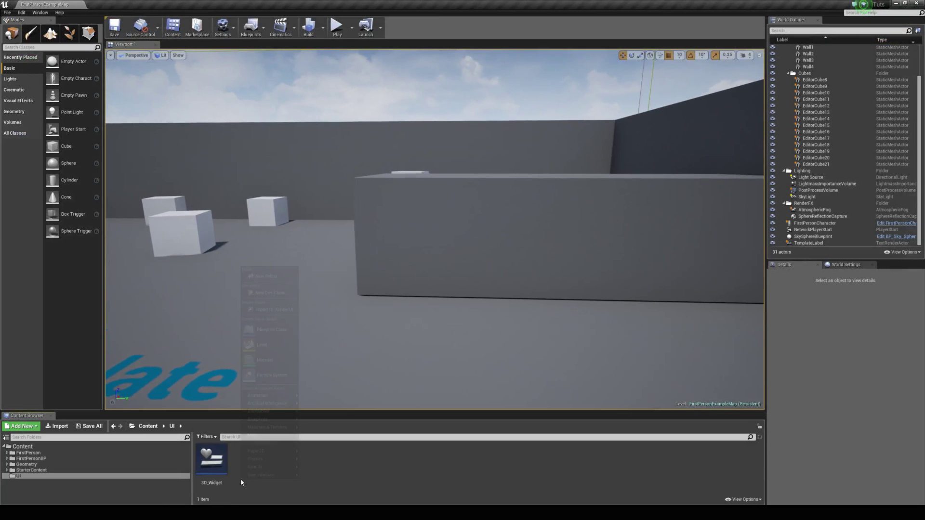
click(275, 325)
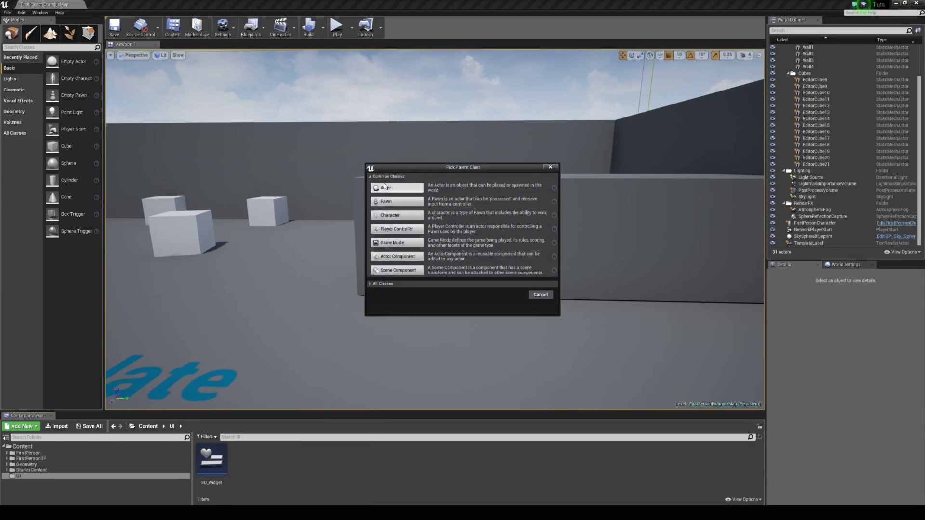
click(385, 187)
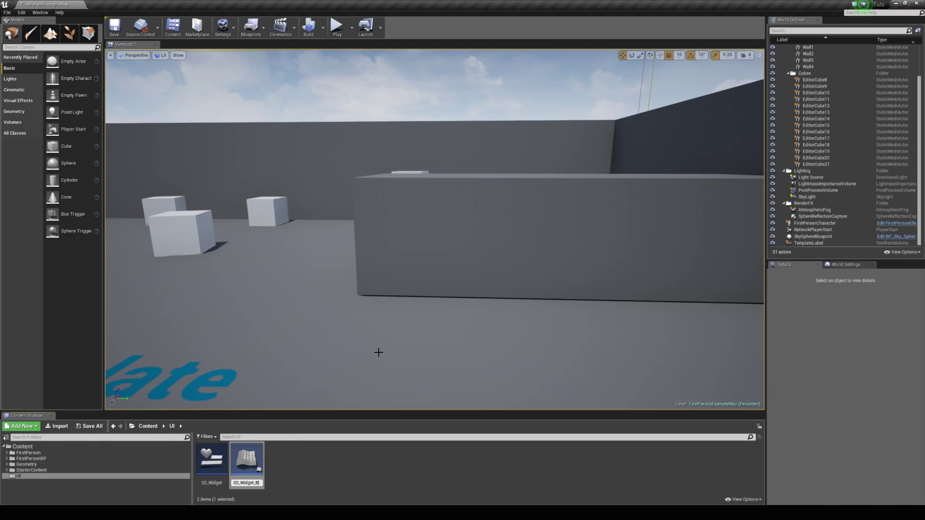
key(Return)
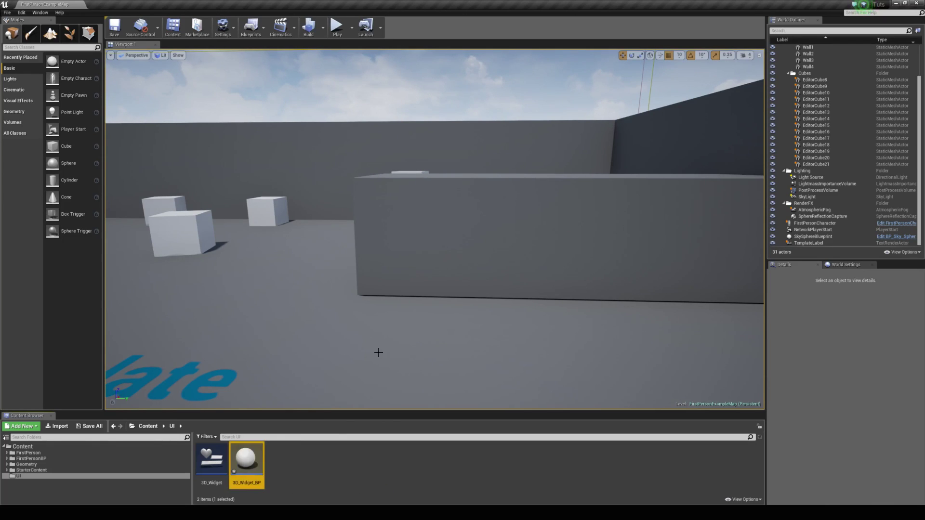
Step: Open 3D_Widget_BP and add a Widget component to it
double_click(248, 444)
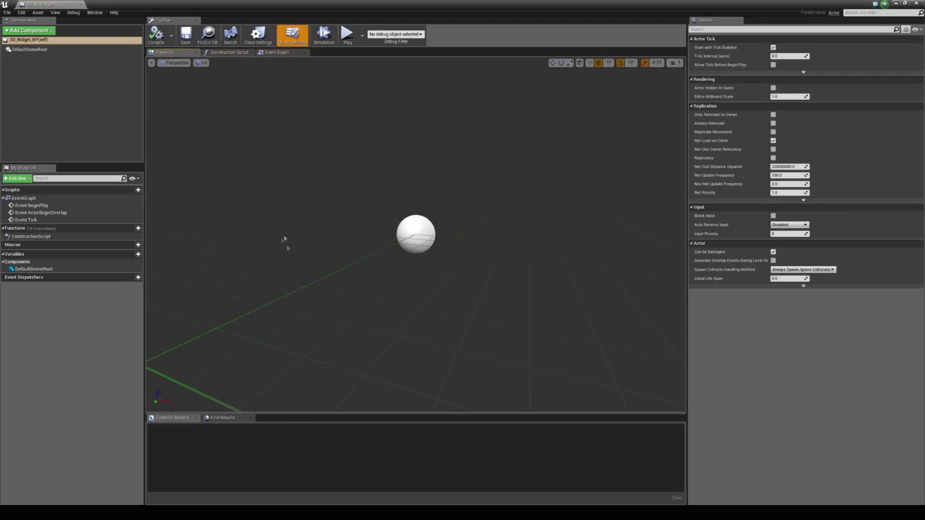
click(27, 32)
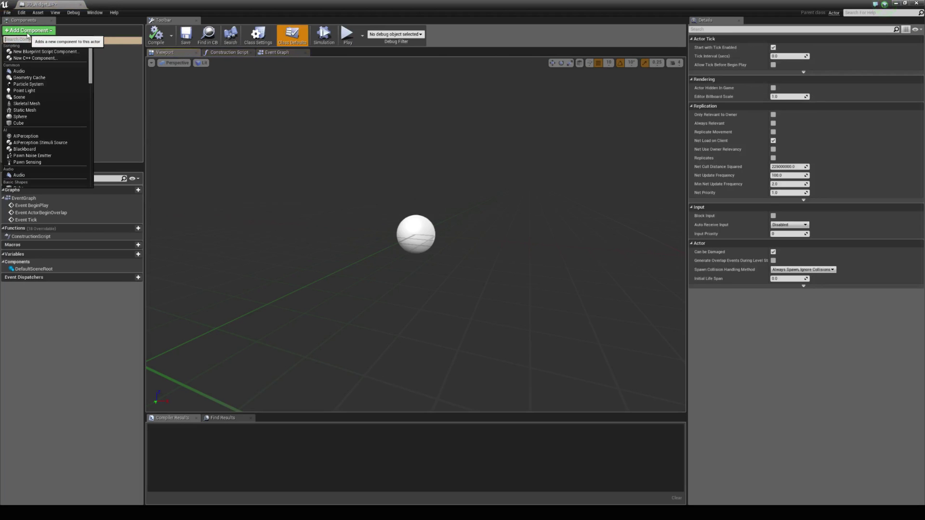
text(widget)
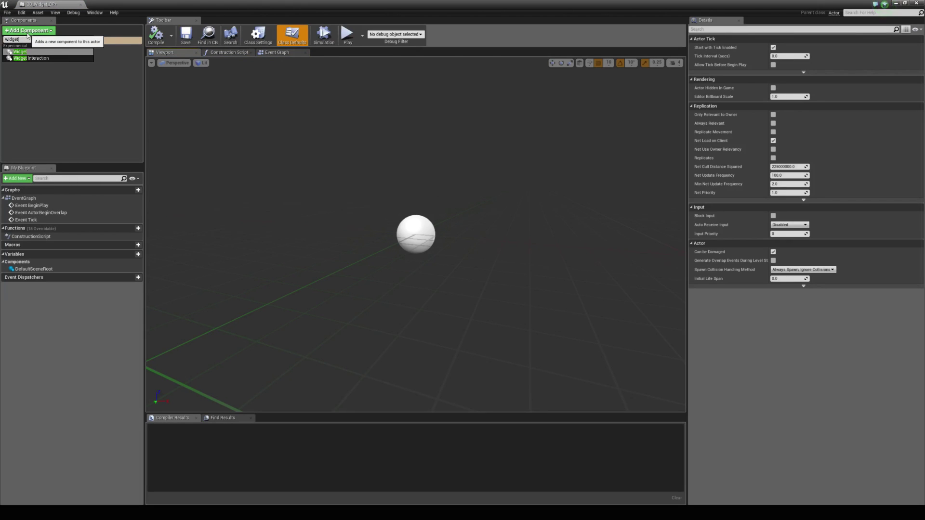
click(20, 51)
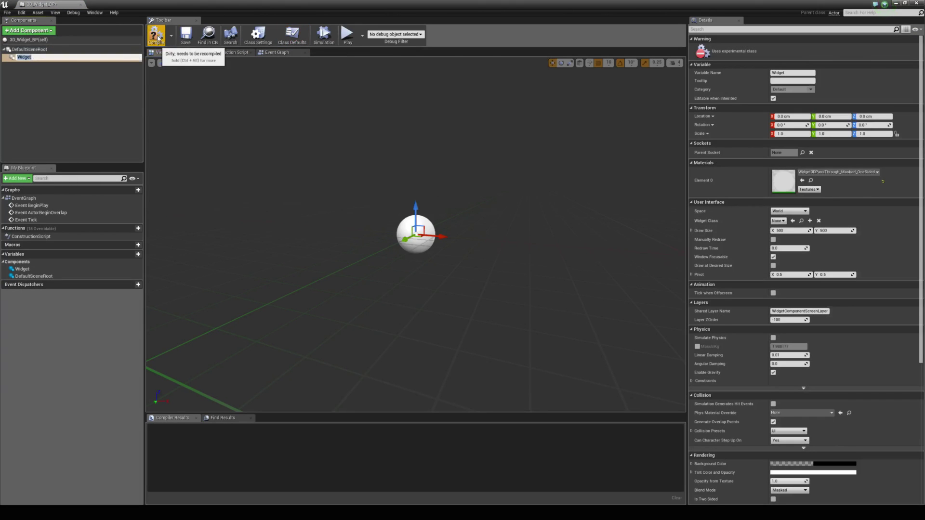
Step: Set the Widget component's Widget Class to 3D_Widget, then compile and save the blueprint
click(777, 222)
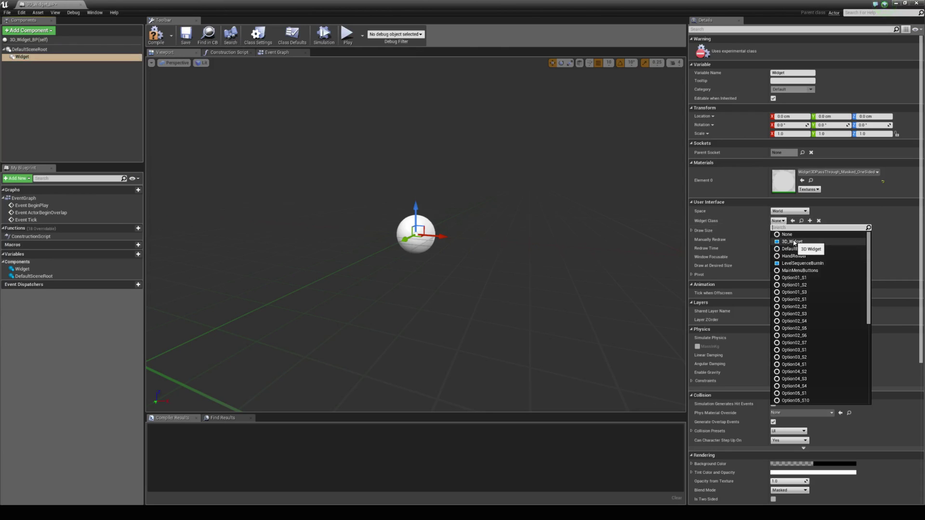
click(792, 242)
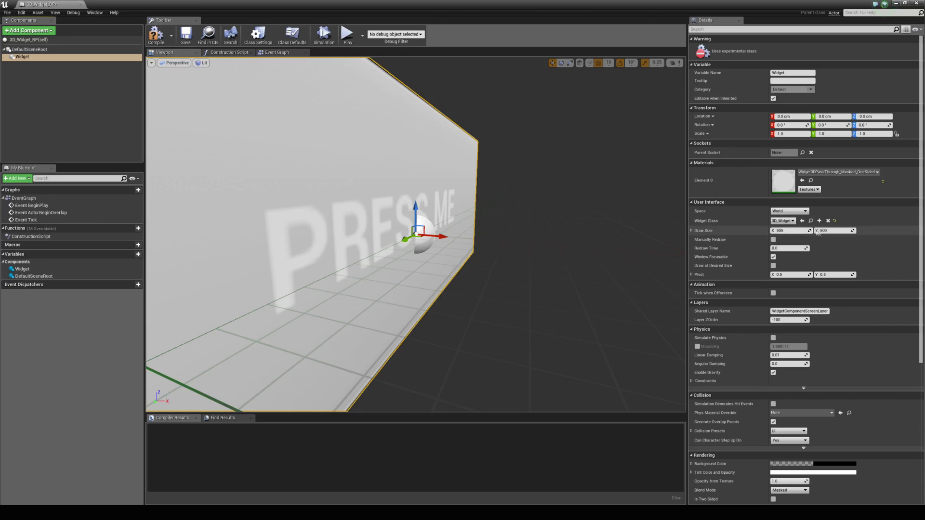
scroll(551, 221, down, 10)
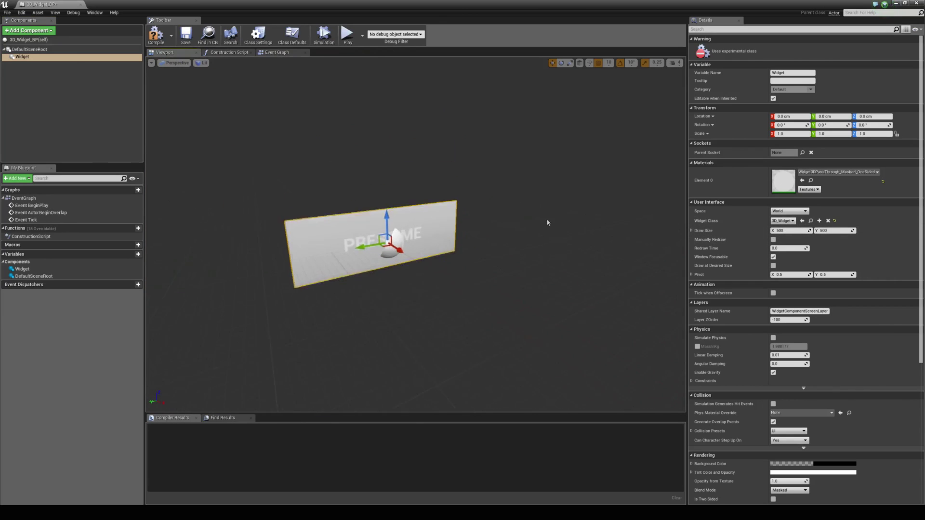
click(154, 34)
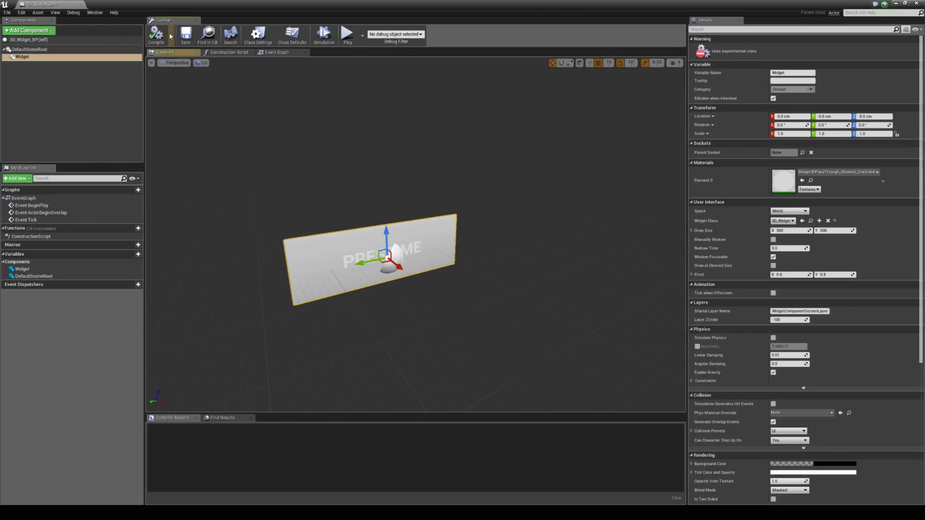
click(185, 34)
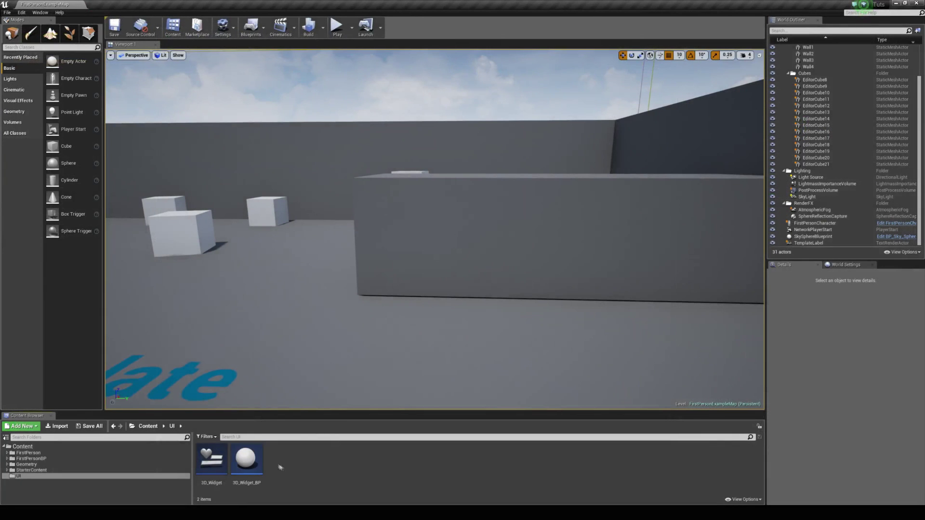
Step: Place 3D_Widget_BP in front of the long grey block, raise it off the floor and rotate it 180° about the vertical axis
drag(246, 458, 448, 311)
drag(447, 278, 446, 218)
key(f)
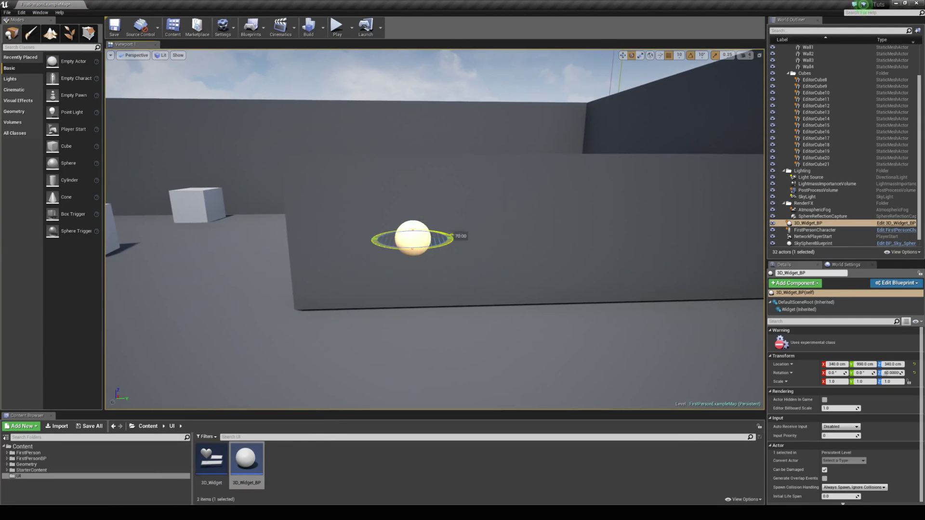
drag(452, 235, 412, 237)
Step: Move the placed 3D_Widget_BP closer to the grey block's wall and save the level
key(w)
right_drag(438, 240, 598, 241)
key(a)
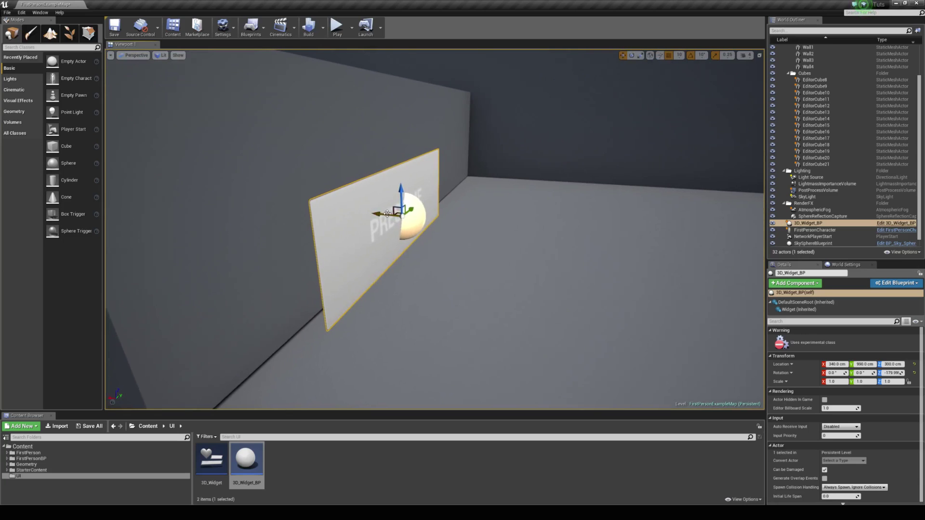
drag(387, 214, 353, 210)
key(Escape)
key(d)
right_drag(352, 210, 231, 211)
key(ctrl+s)
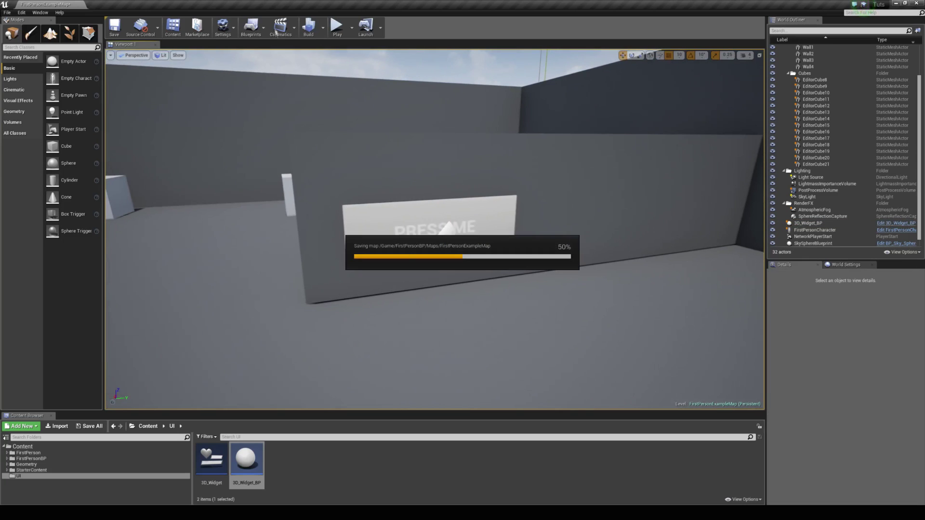
Step: Play-test the level, walk up to the PRESS ME widget on the grey block and end the session
click(336, 27)
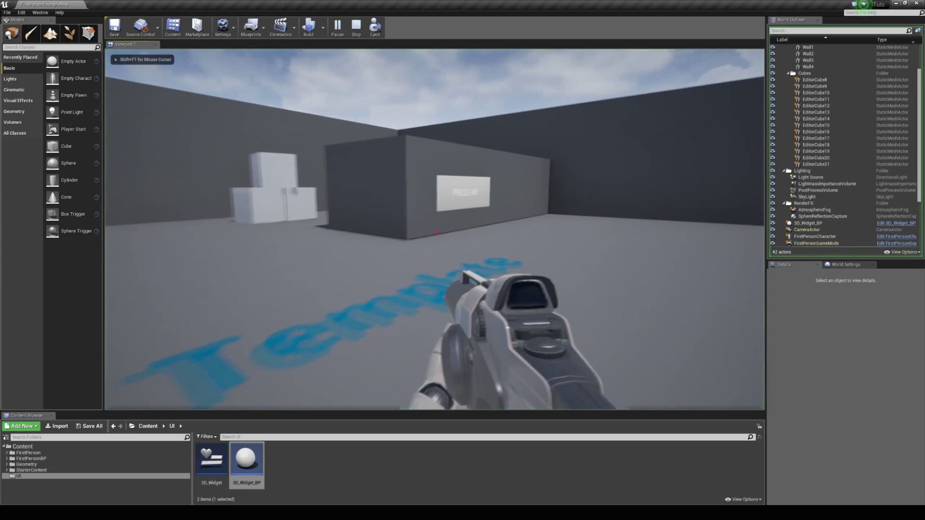
key(w)
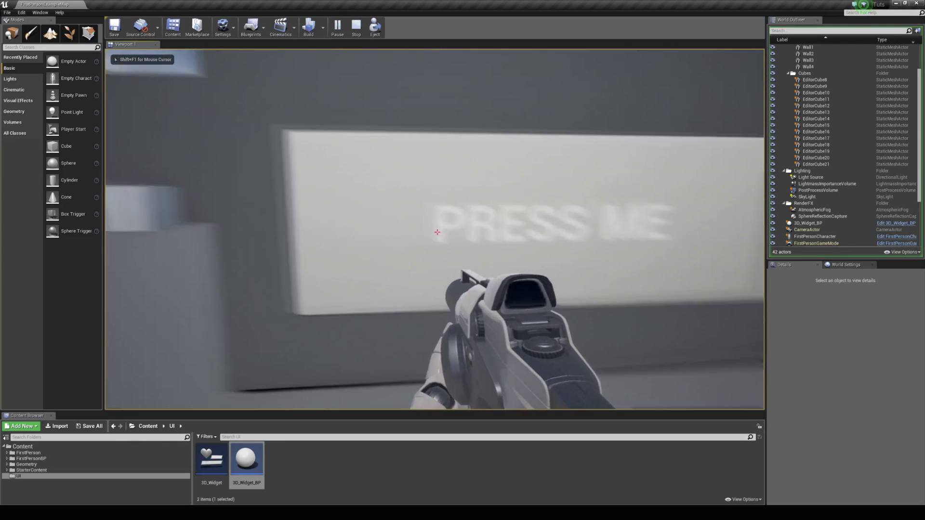
key(s)
key(w)
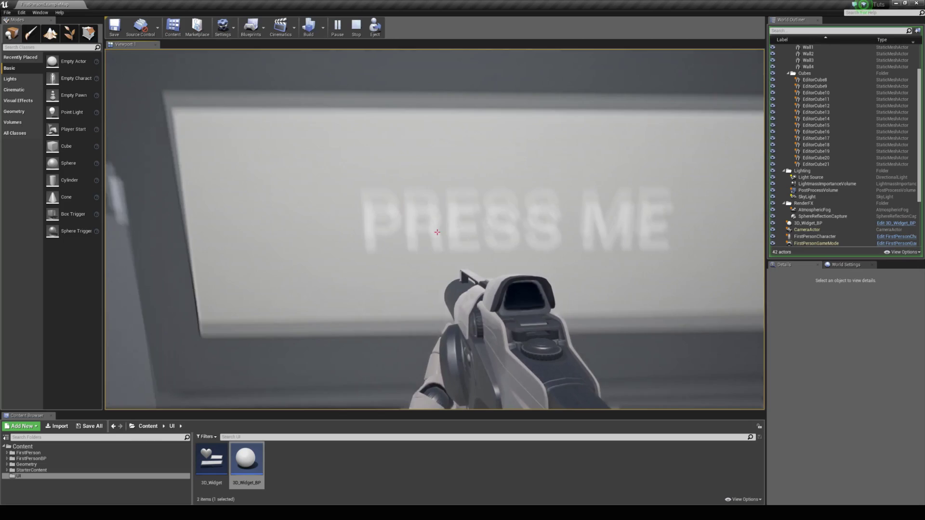
key(s)
key(Escape)
scroll(349, 281, up, 5)
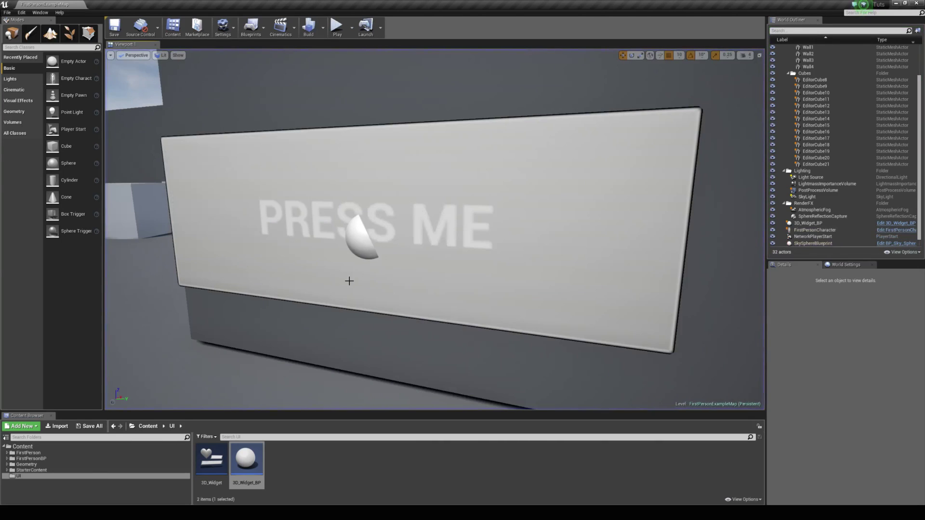
Step: Open the FirstPersonCharacter blueprint from FirstPersonBP/Blueprints and add a Widget Interaction component to it
click(41, 460)
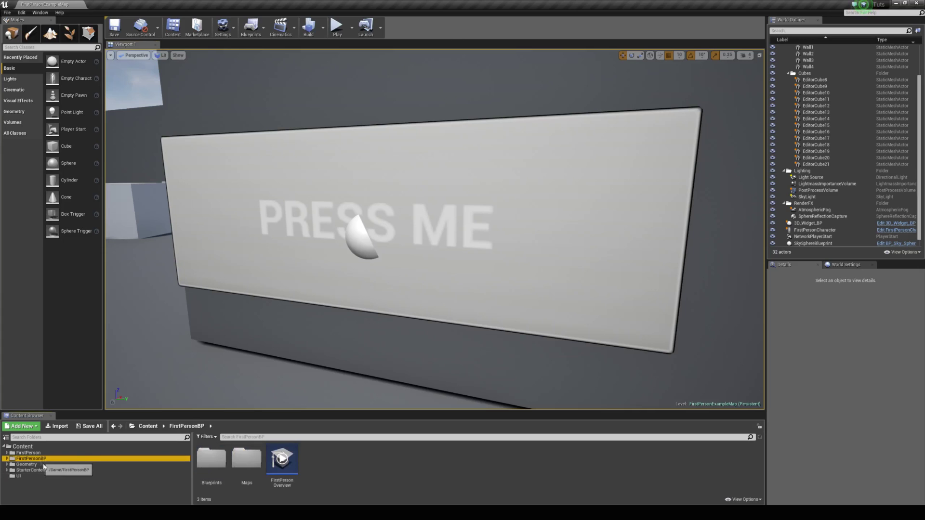
double_click(211, 463)
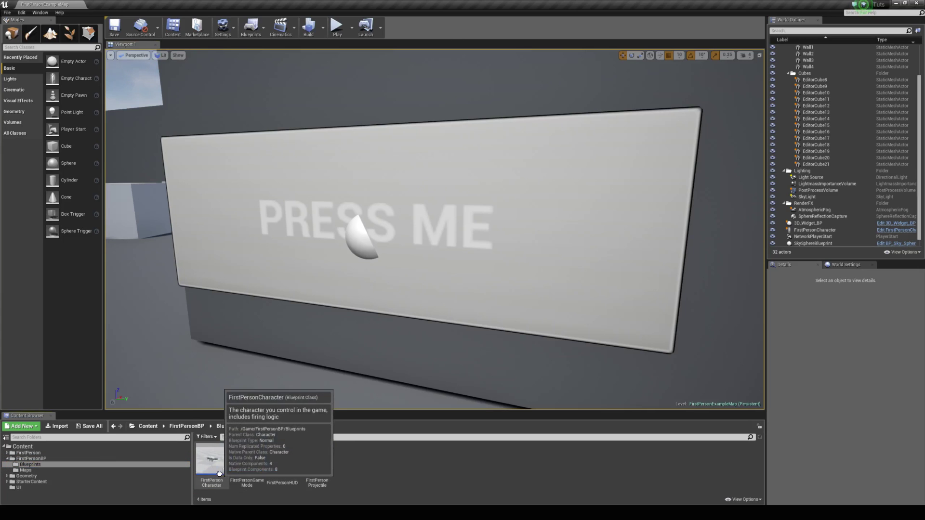
click(208, 461)
double_click(207, 460)
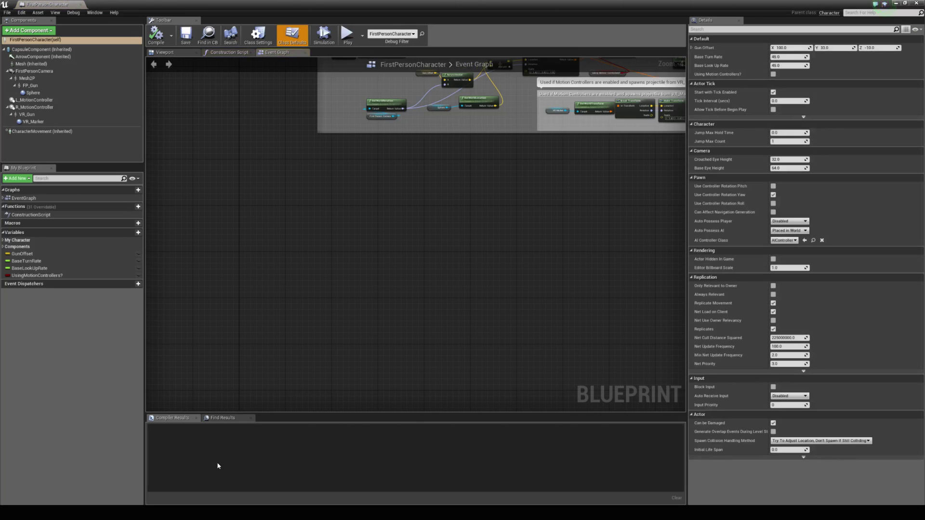
click(17, 31)
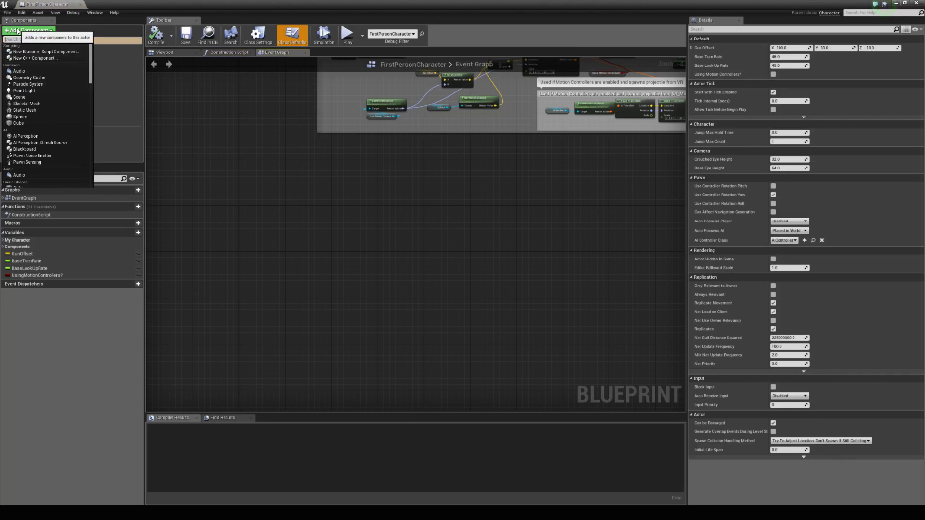
text(widget)
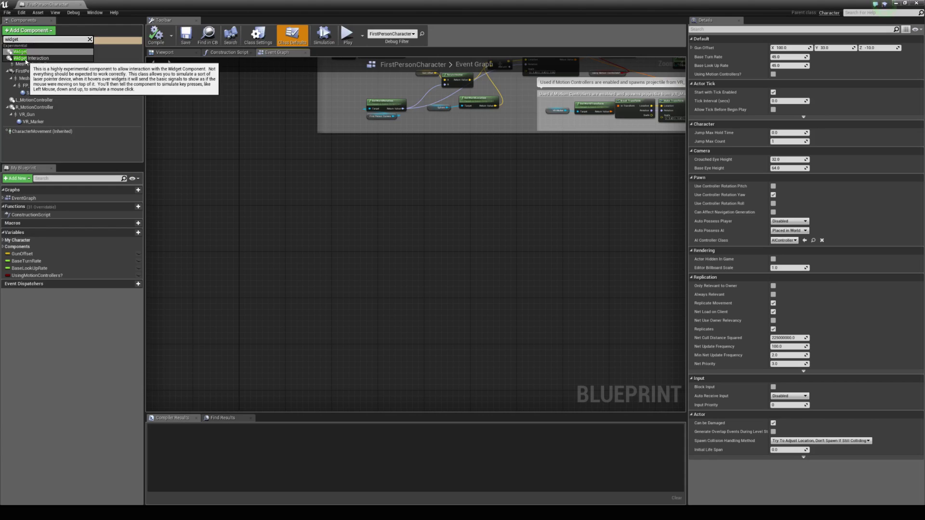
click(29, 58)
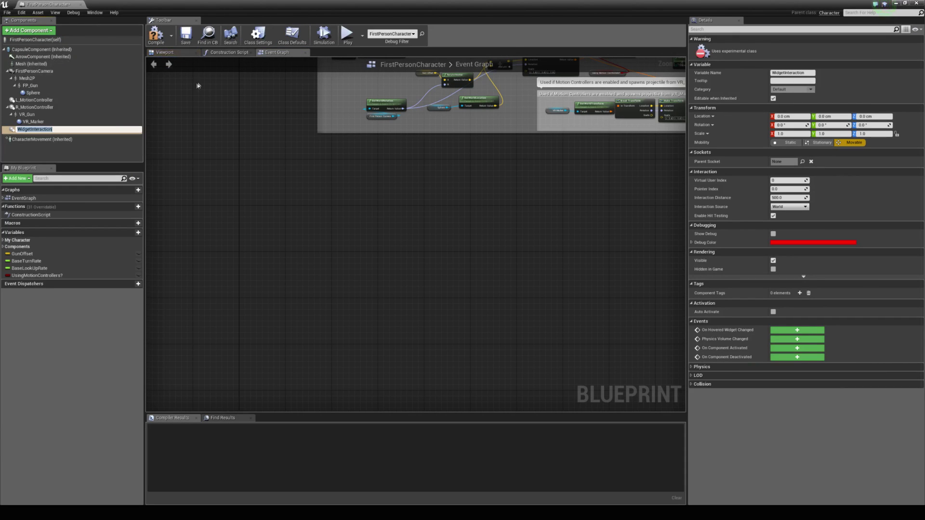
Step: Enable Show Debug on the WidgetInteraction component and compile the blueprint
click(375, 152)
click(773, 234)
click(164, 37)
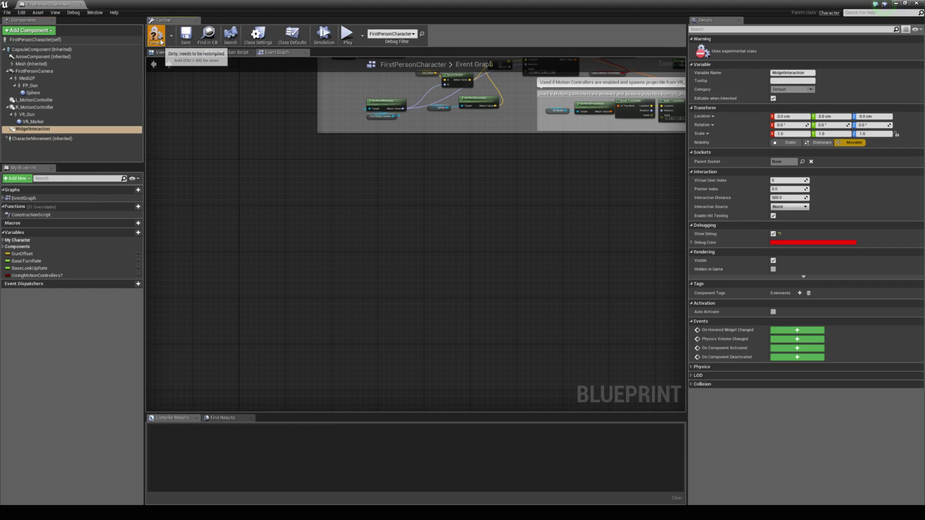
Step: Play-test the level to check the widget interaction's debug line, then stop playing
click(79, 4)
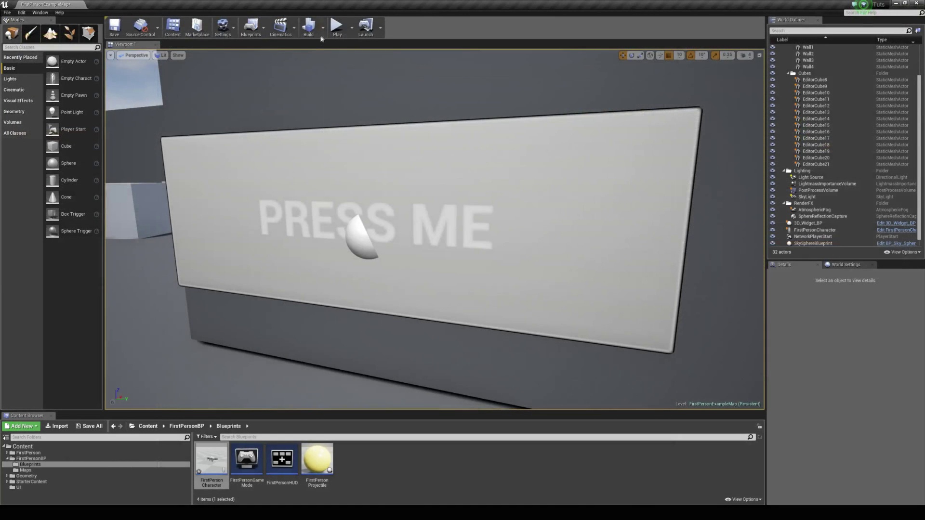
click(337, 27)
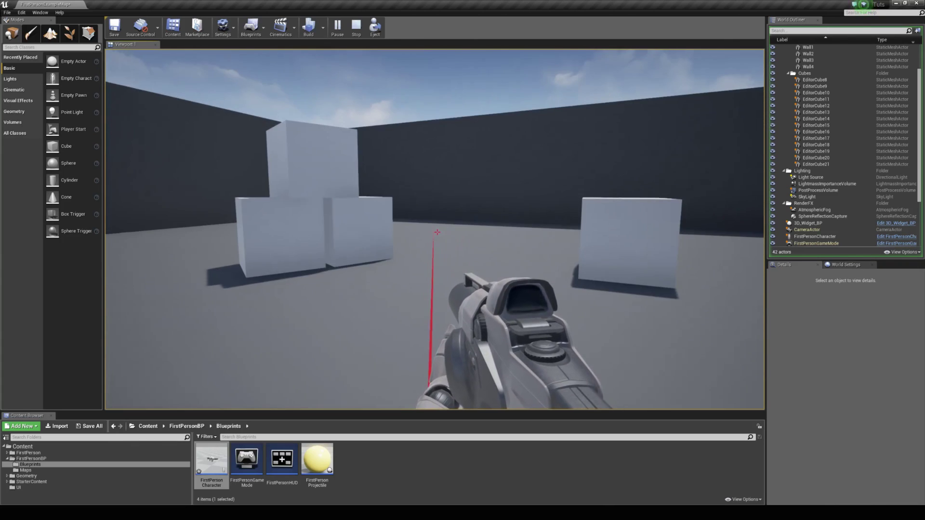
key(Escape)
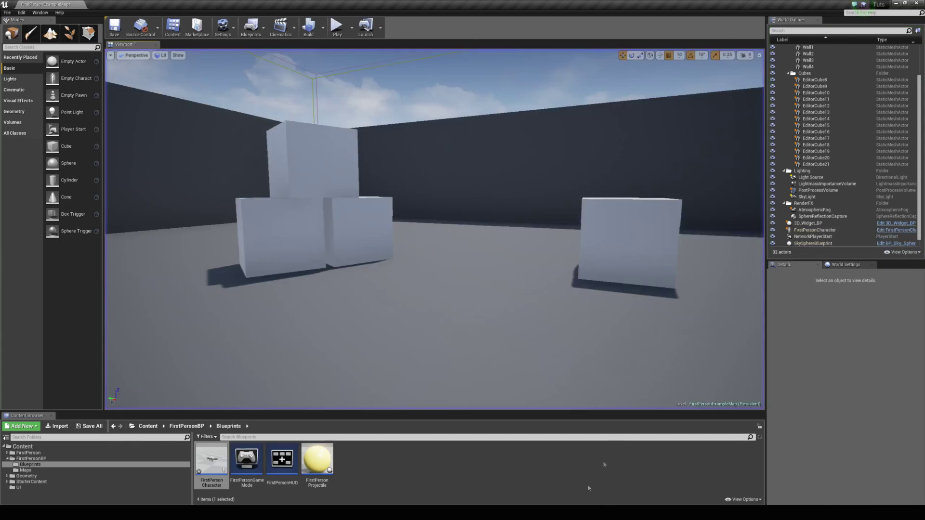
Step: In FirstPersonCharacter, parent WidgetInteraction to FirstPersonCamera and raise it to a Z location of about -4.25 cm
double_click(211, 458)
click(170, 53)
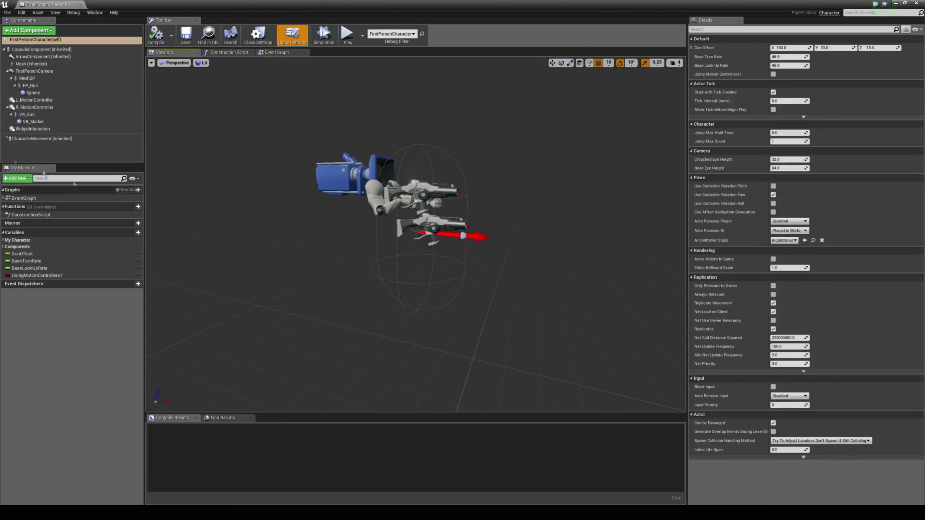
drag(32, 128, 42, 78)
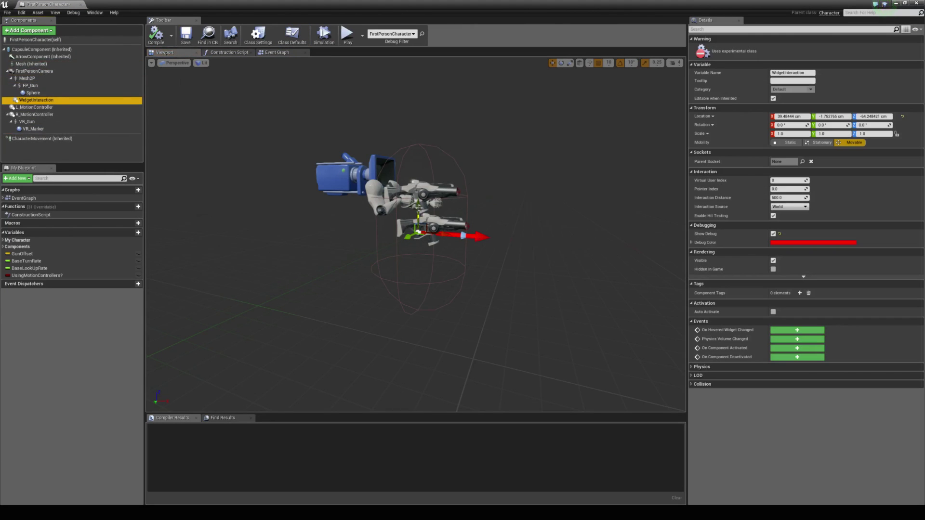
drag(418, 208, 419, 188)
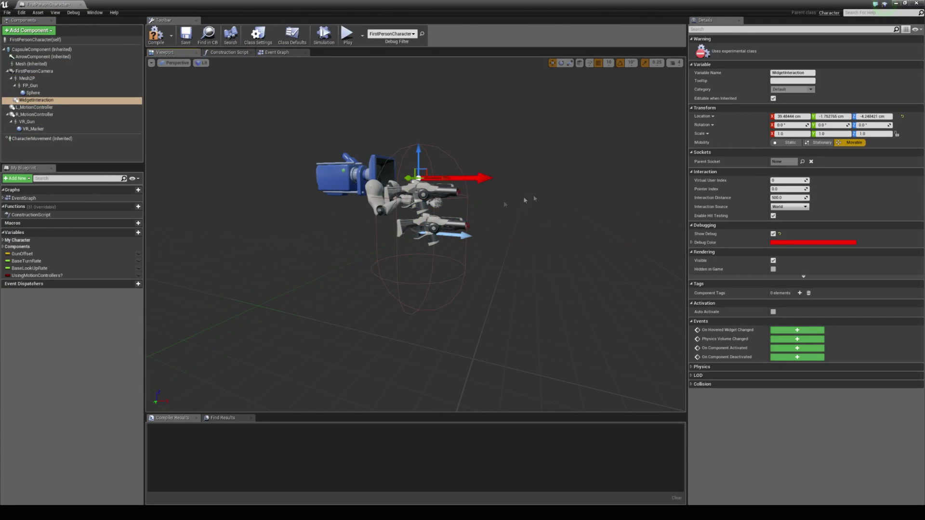
Step: Set the WidgetInteraction component's Interaction Source to Center Screen and save the blueprint
click(78, 100)
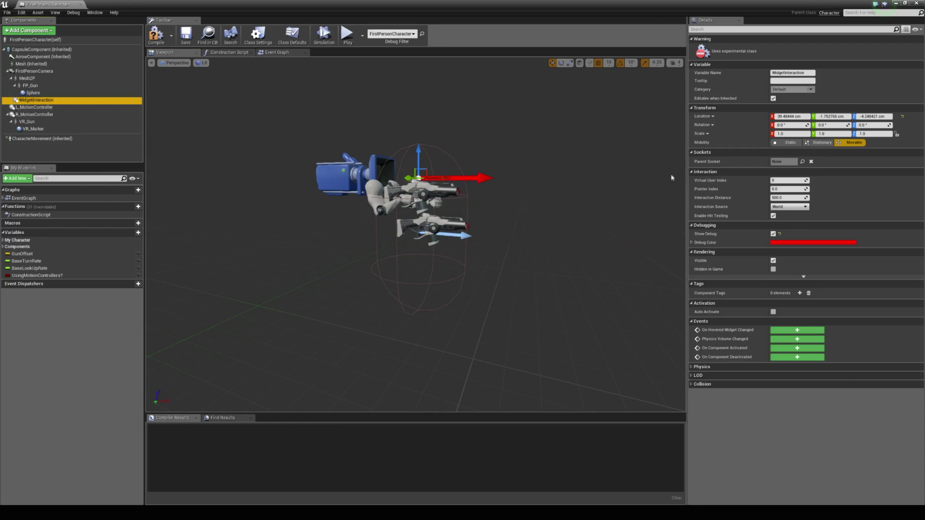
click(783, 207)
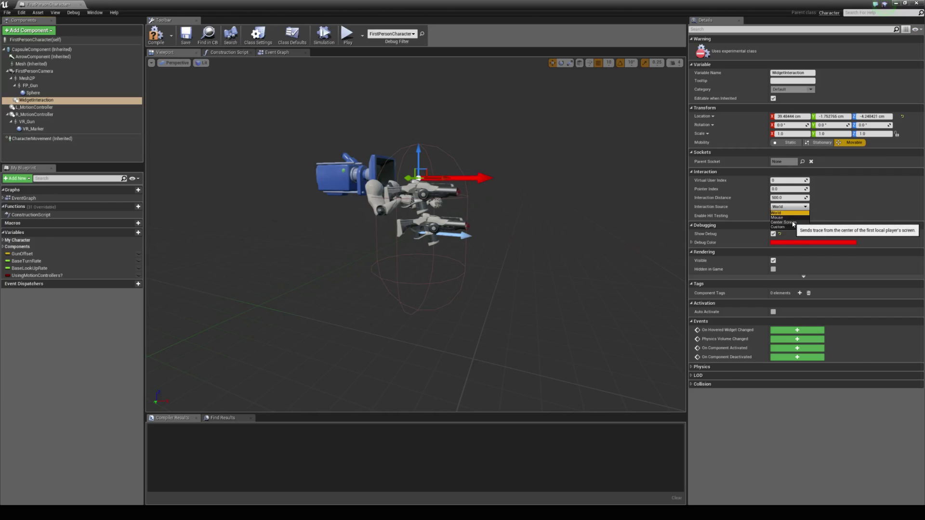
click(779, 222)
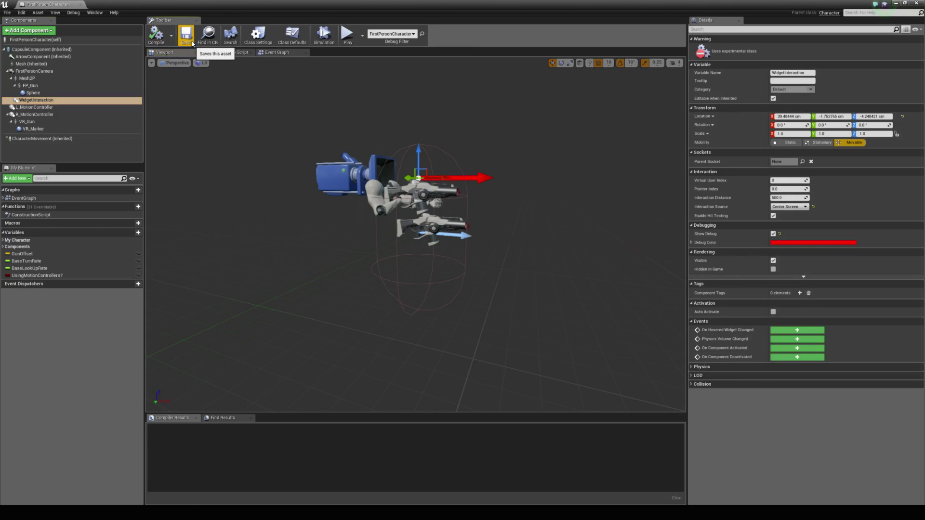
click(191, 42)
Step: Play-test the level and aim the interaction pointer at the PRESS ME widget from several distances, then stop playing
click(81, 4)
click(338, 31)
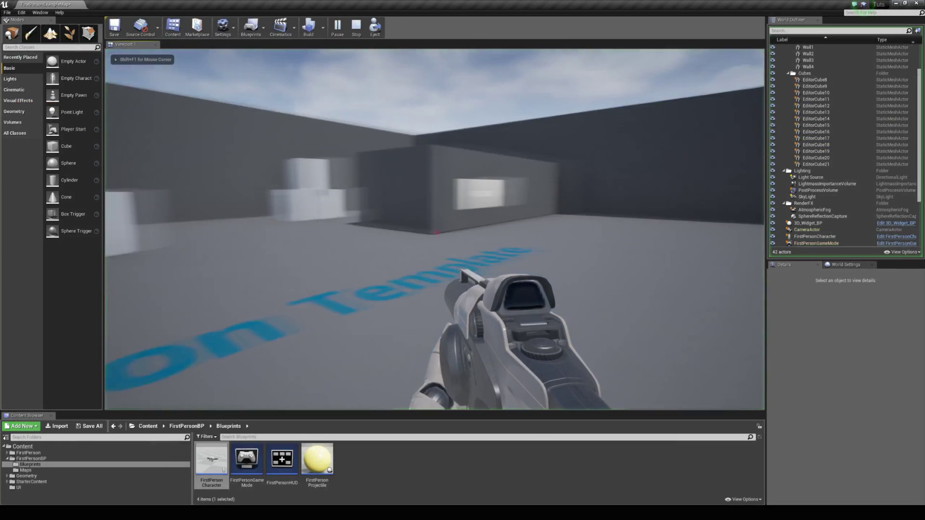
key(w)
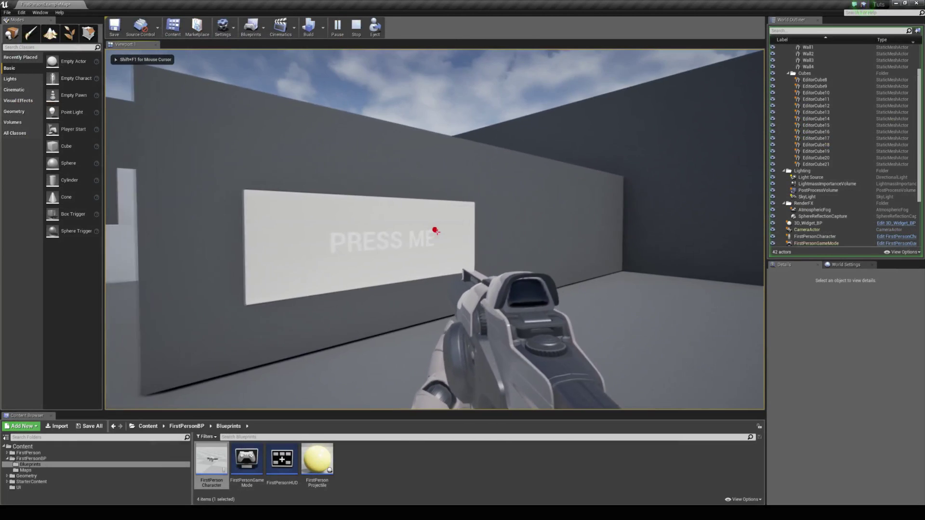
key(w)
key(s)
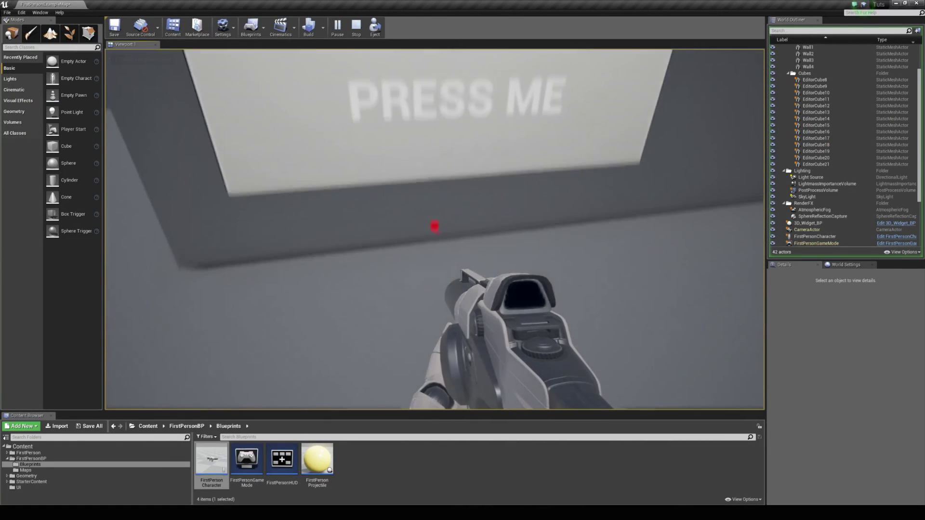
key(w)
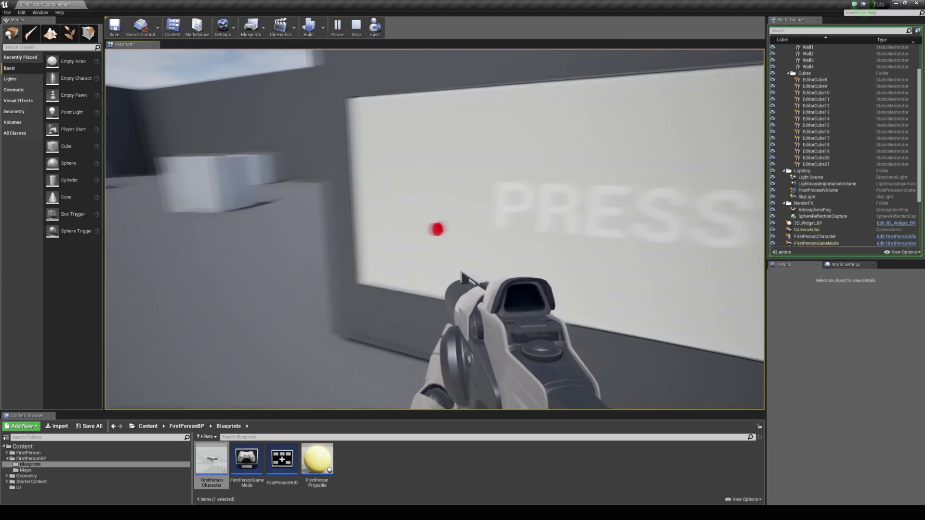
key(s)
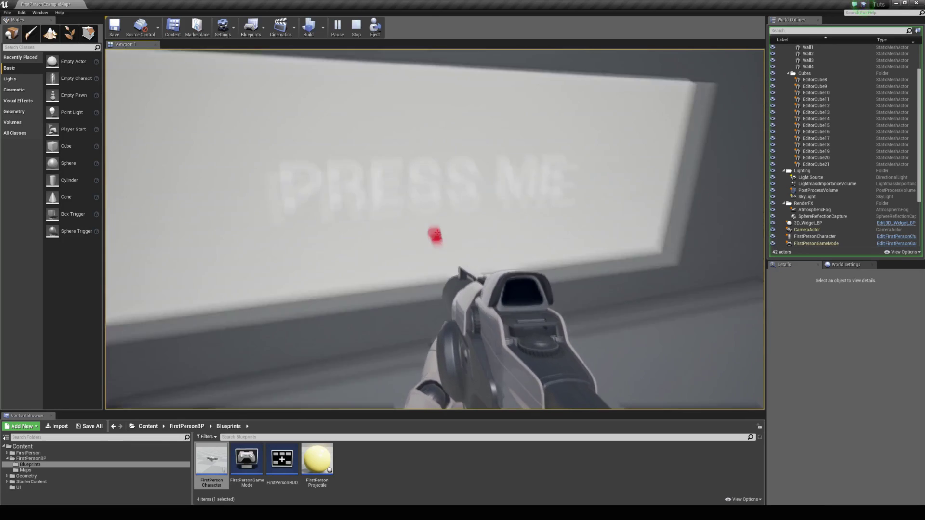
key(Escape)
Step: Add a Widget Interaction reference and an F key event to FirstPersonCharacter's Event Graph
double_click(211, 462)
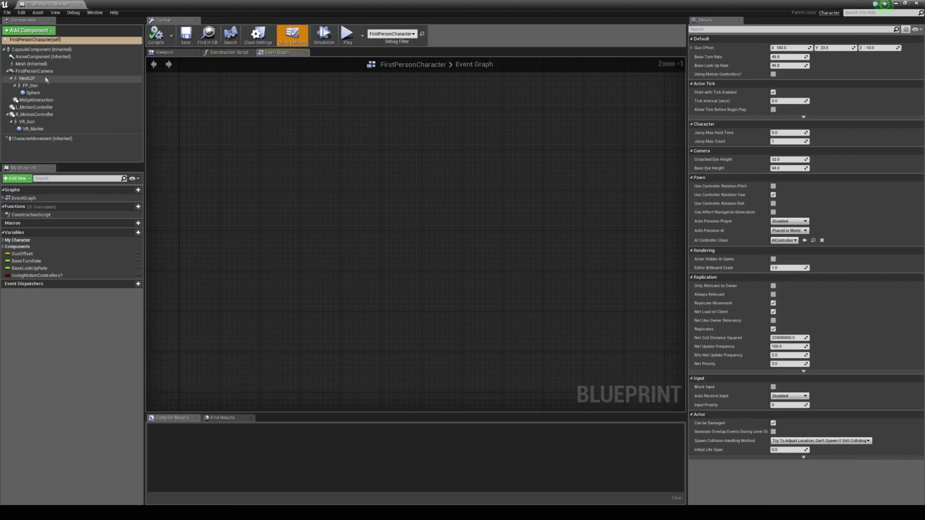
drag(48, 105, 392, 268)
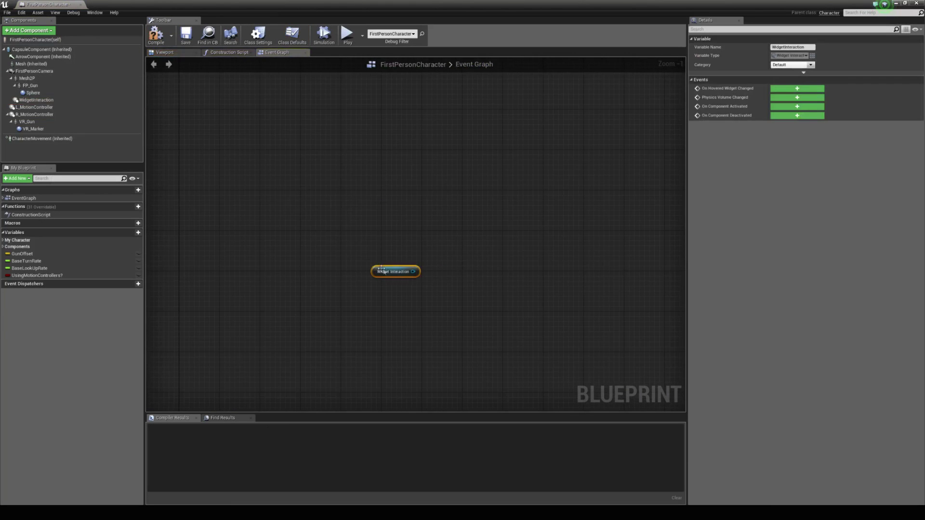
click(359, 192)
right_click(336, 183)
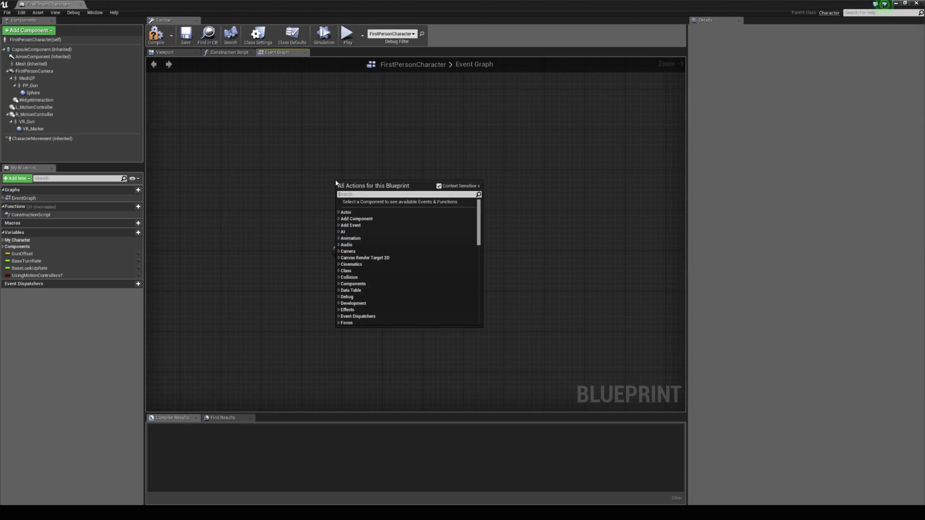
text(f)
key(Return)
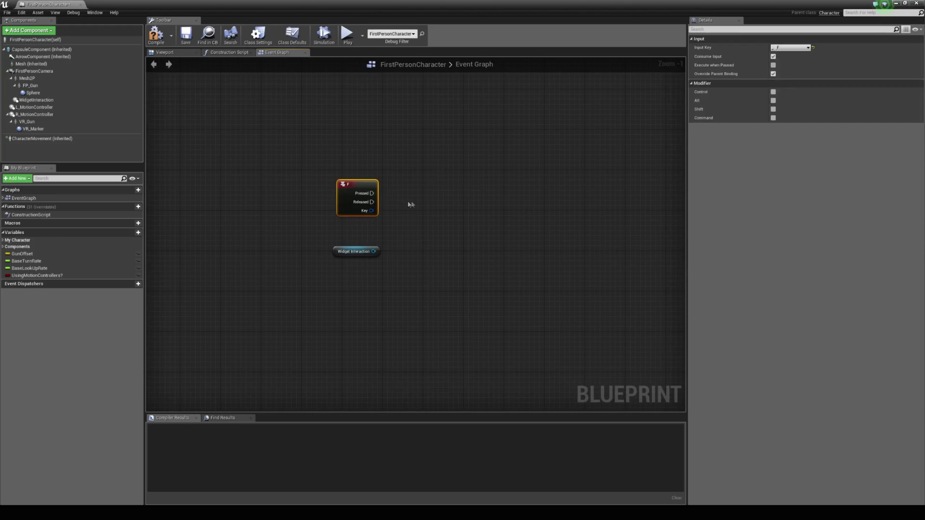
click(410, 207)
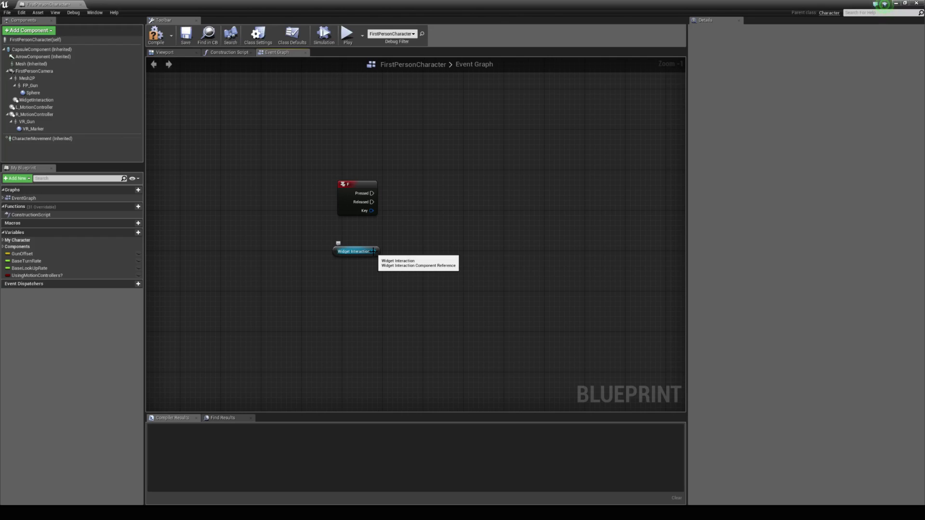
Step: Add Press Pointer Key and Release Pointer Key nodes that both target the Widget Interaction reference
drag(373, 251, 447, 231)
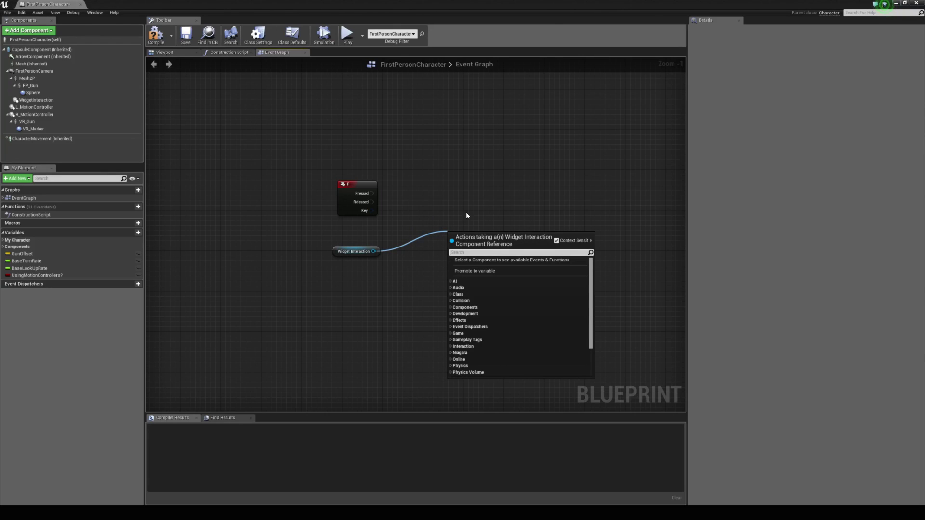
text(pointer)
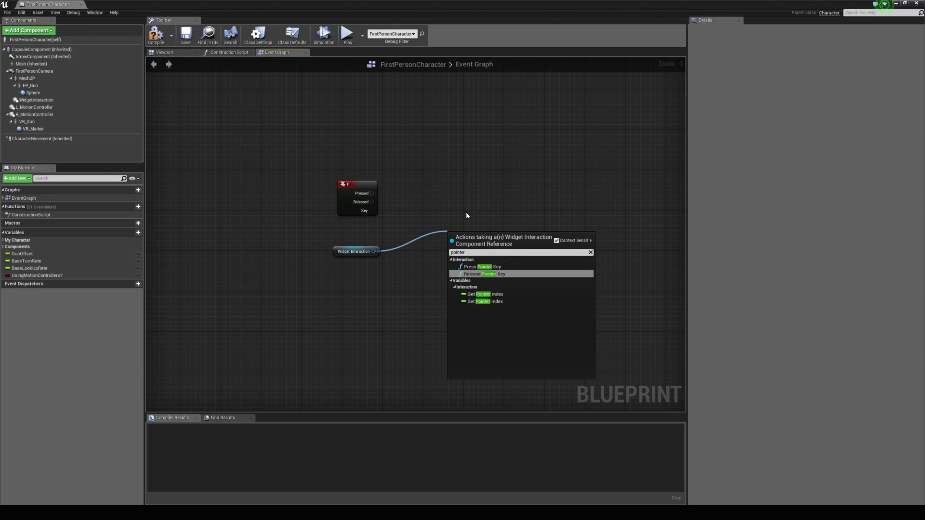
click(482, 266)
drag(471, 244, 467, 198)
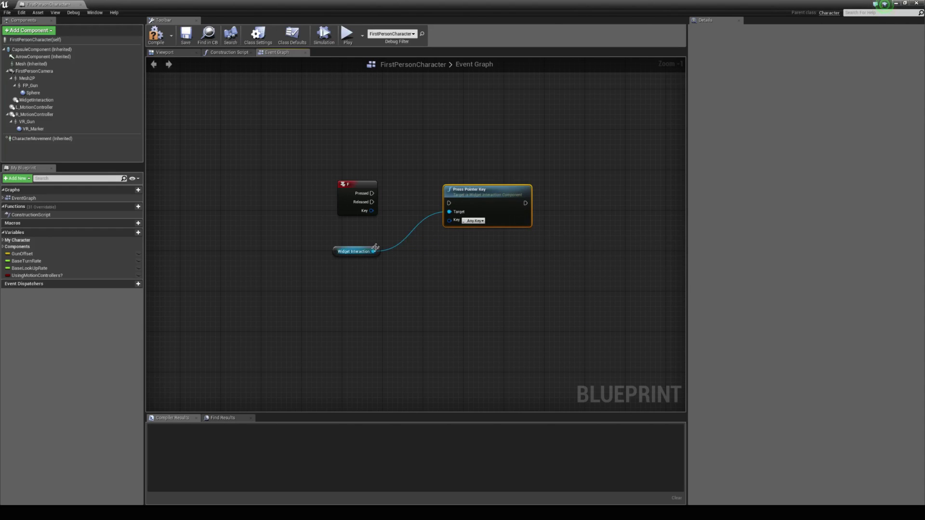
drag(402, 265, 479, 273)
text(release po)
key(Return)
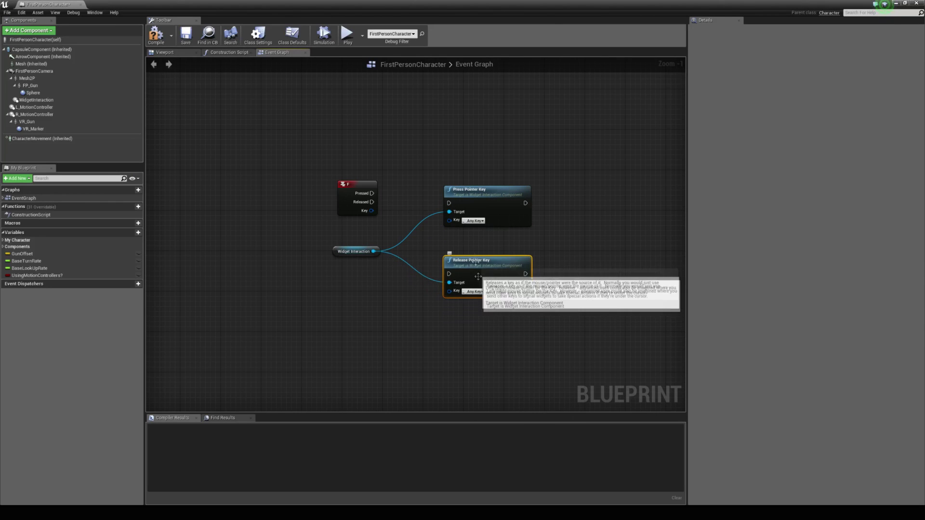
Step: Set the Key of both the Press Pointer Key and Release Pointer Key nodes to Left Mouse Button
click(475, 221)
text(left mouse b)
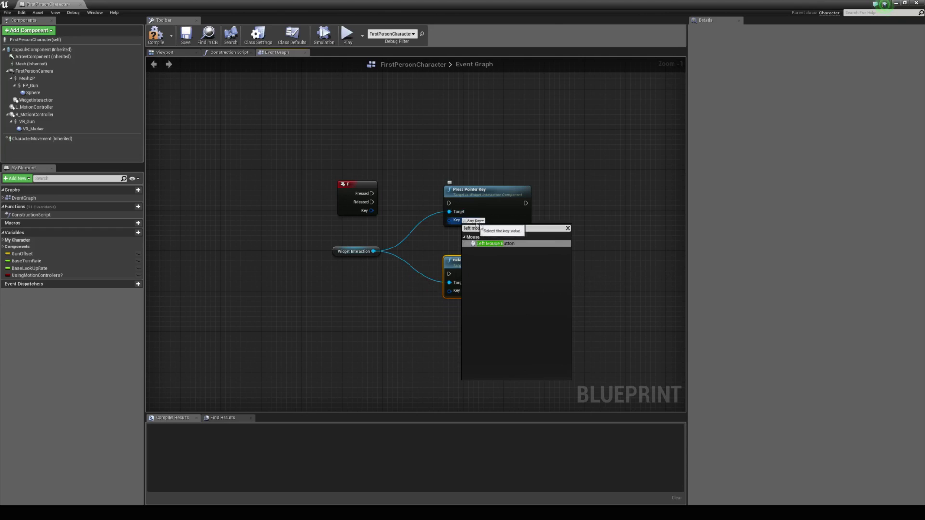
click(485, 245)
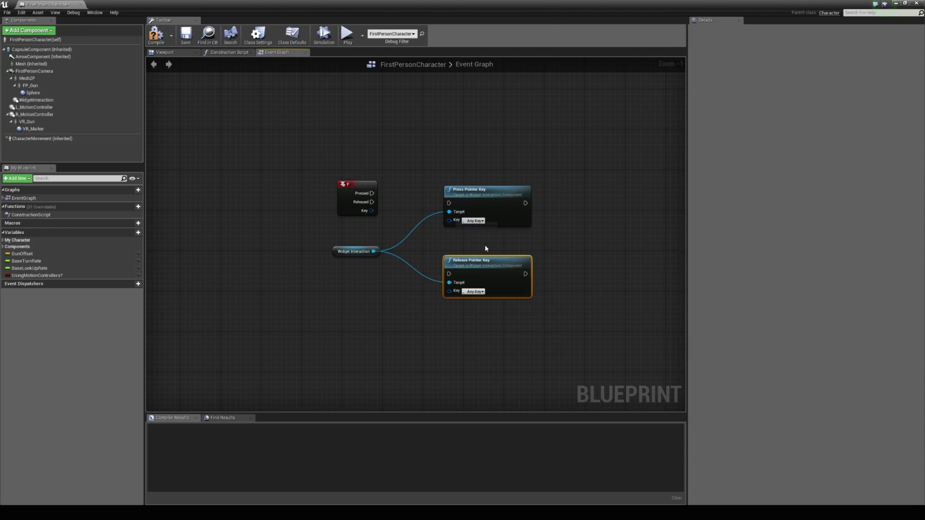
click(473, 291)
text(left m)
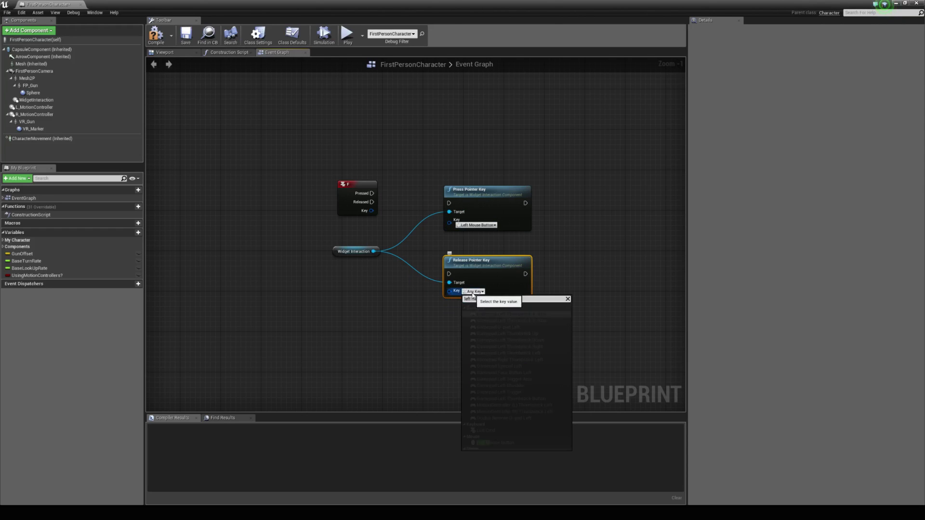
text(o)
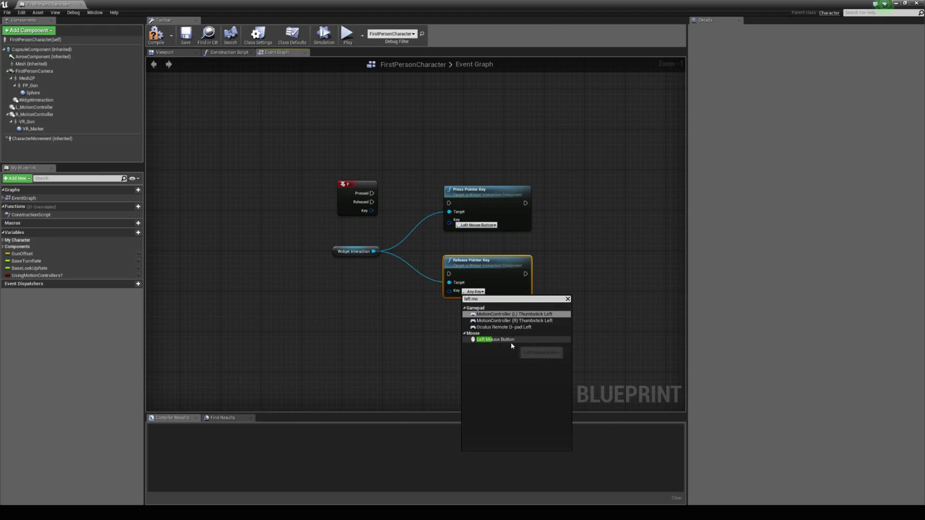
click(496, 339)
Step: Wire F's Pressed output to Press Pointer Key and its Released output to Release Pointer Key, and compile and save the blueprint
right_drag(371, 199, 373, 230)
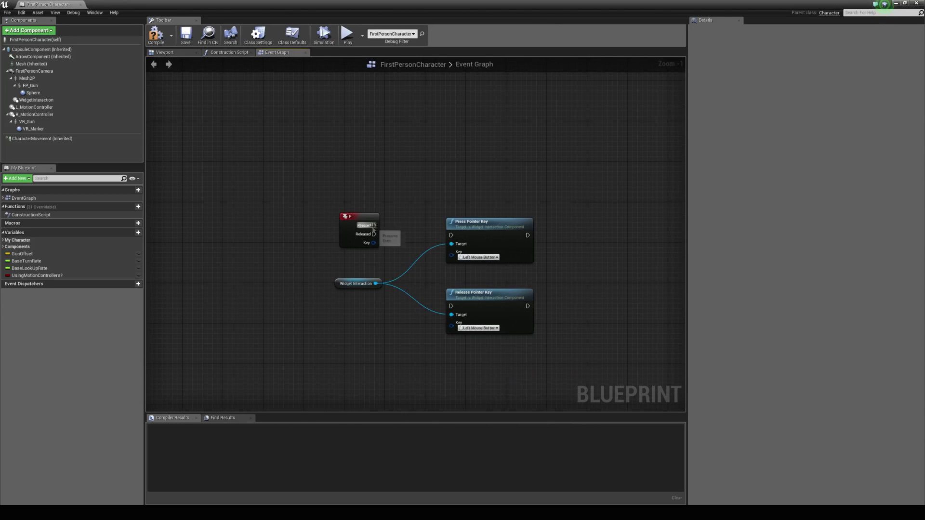
drag(452, 239, 451, 236)
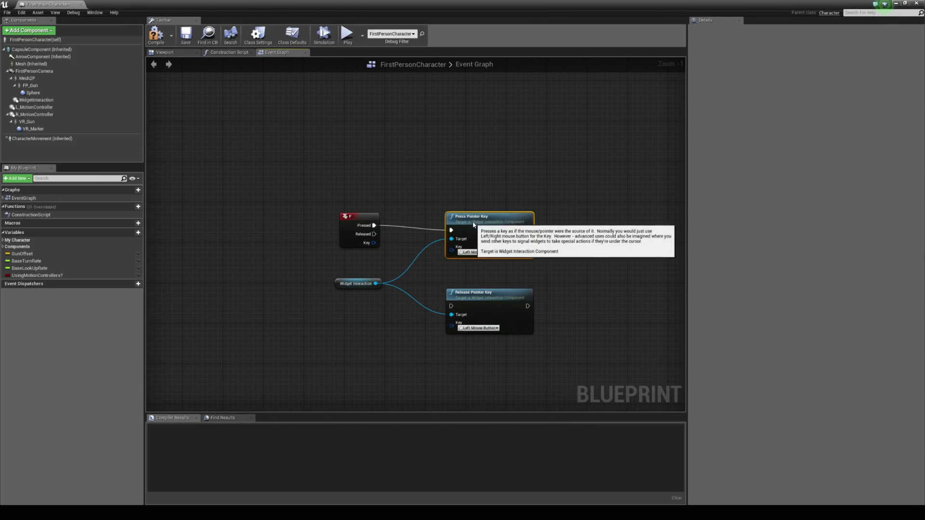
drag(374, 234, 452, 306)
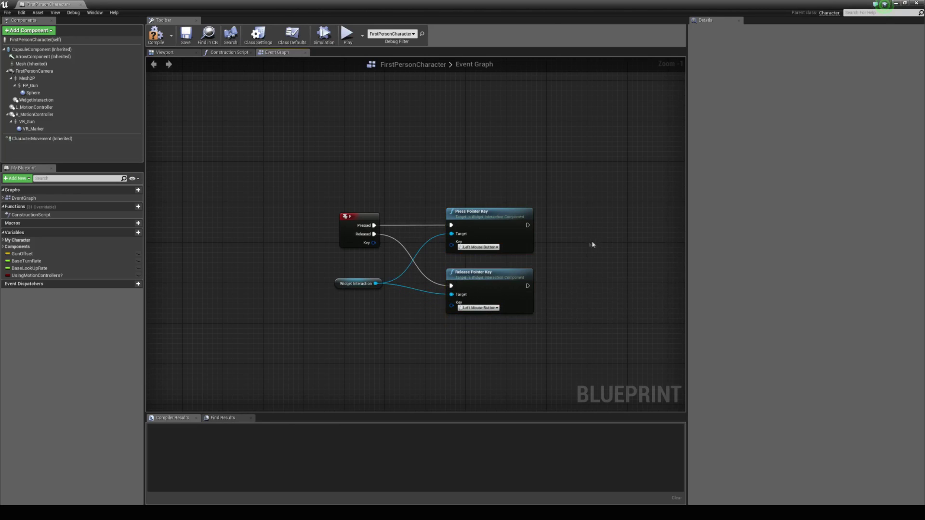
click(159, 36)
click(186, 37)
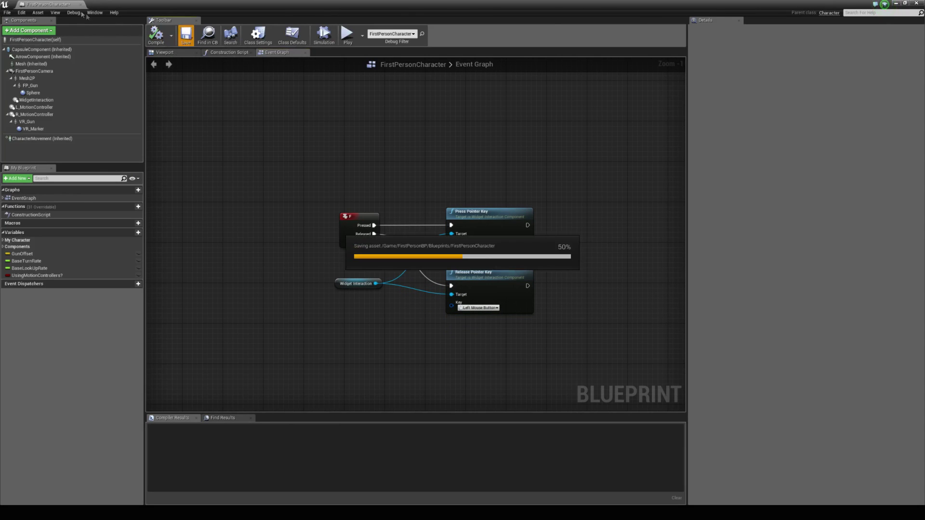
Step: Close the blueprint editor and play-test the level, walking up to the PRESS ME widget and triggering its button repeatedly
click(81, 4)
click(337, 27)
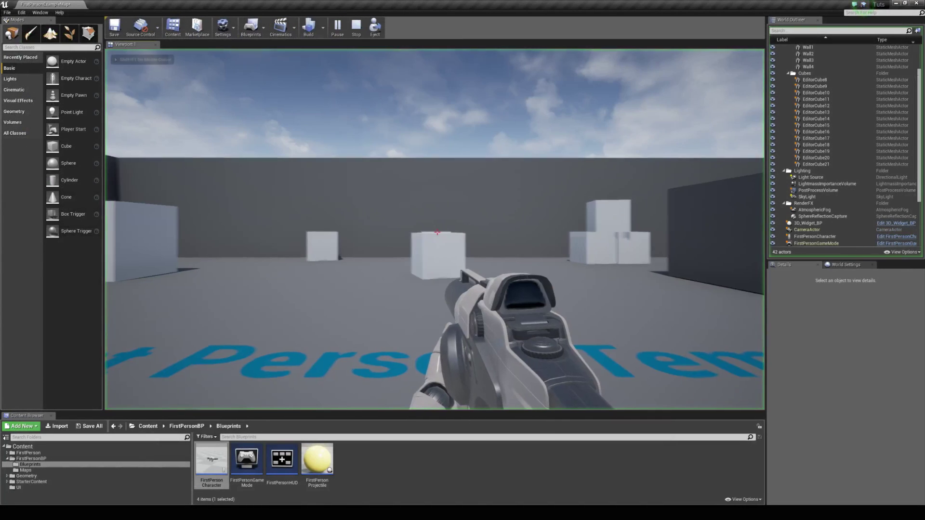
key(w)
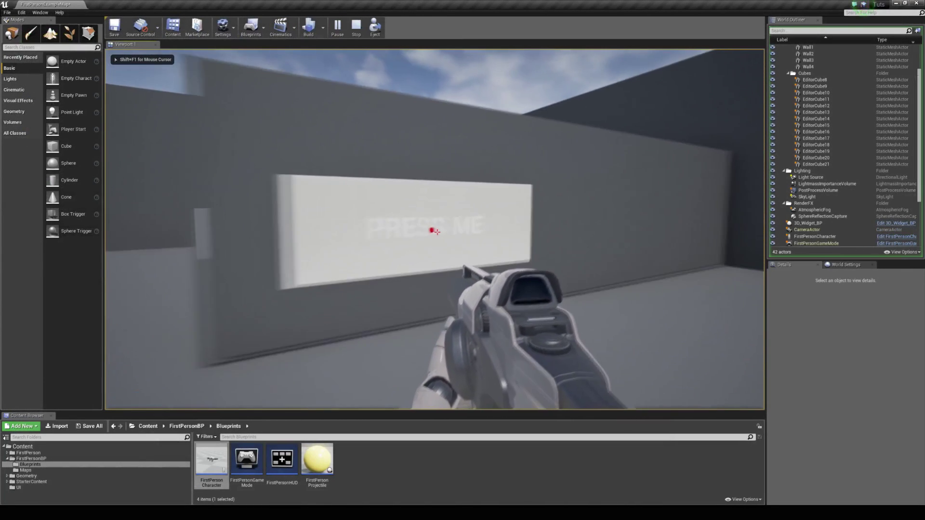
key(s)
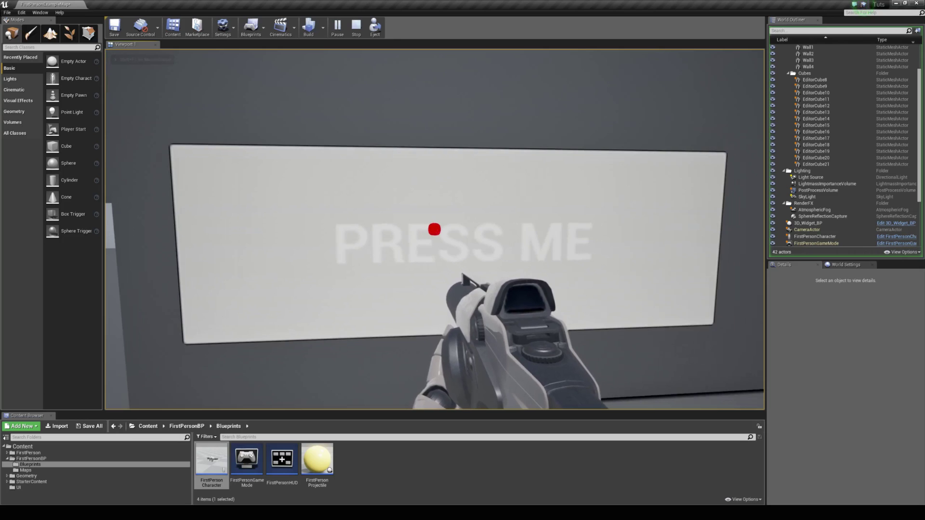
click(434, 230)
click(434, 229)
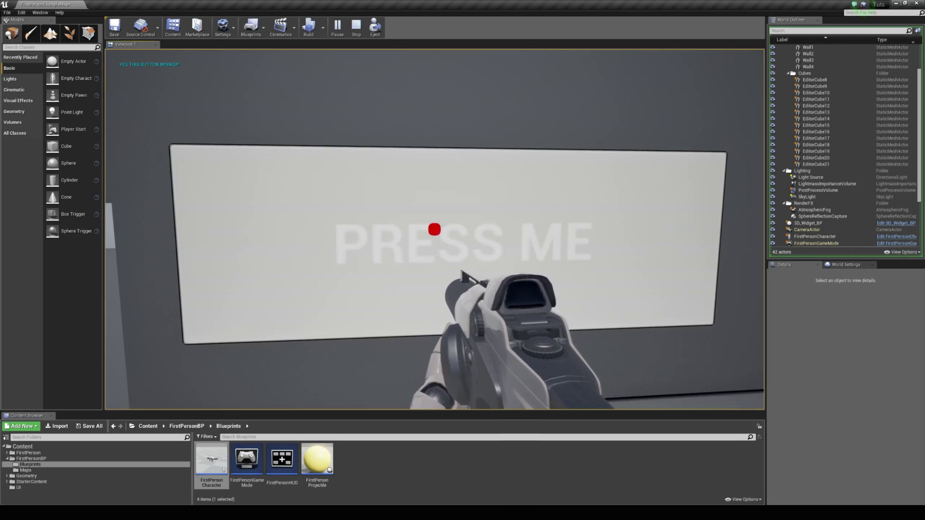
click(434, 230)
click(434, 229)
click(434, 230)
click(434, 229)
click(434, 229)
click(434, 230)
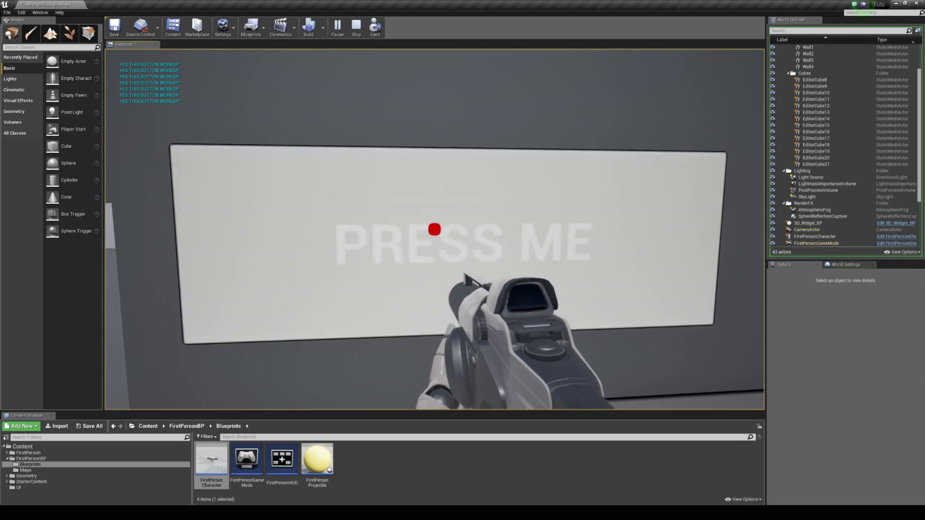
Step: Keep triggering the PRESS ME button while moving sideways, and aim the pointer at the widget from other angles and distances
key(d)
click(434, 229)
click(434, 229)
click(434, 229)
click(434, 230)
click(434, 229)
key(d)
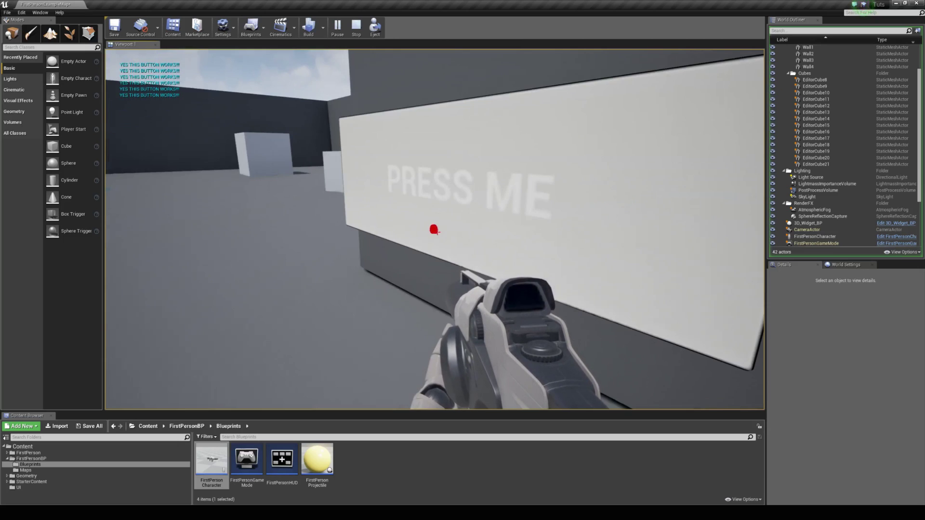
key(w)
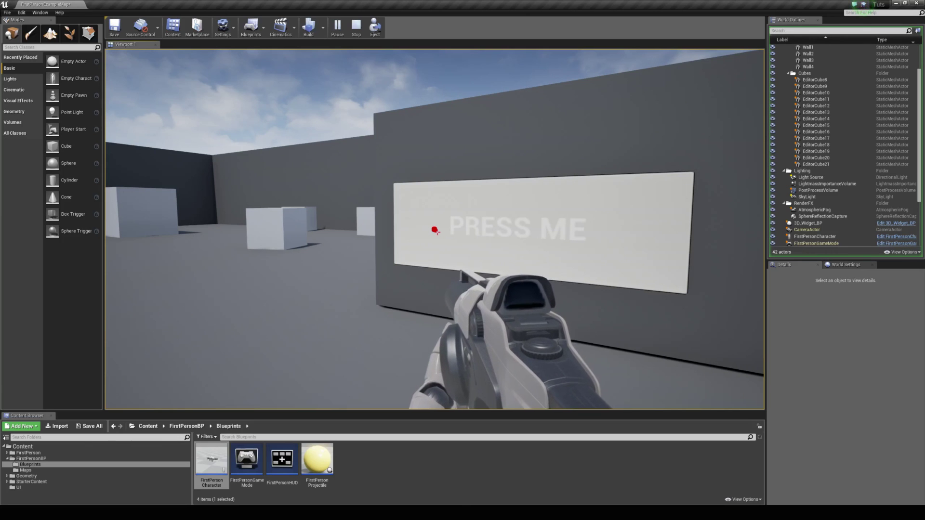
key(w)
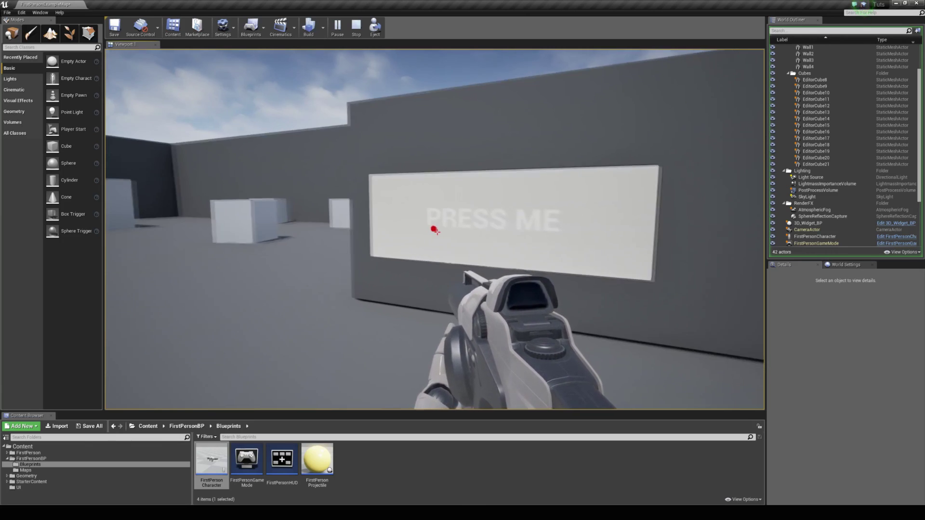